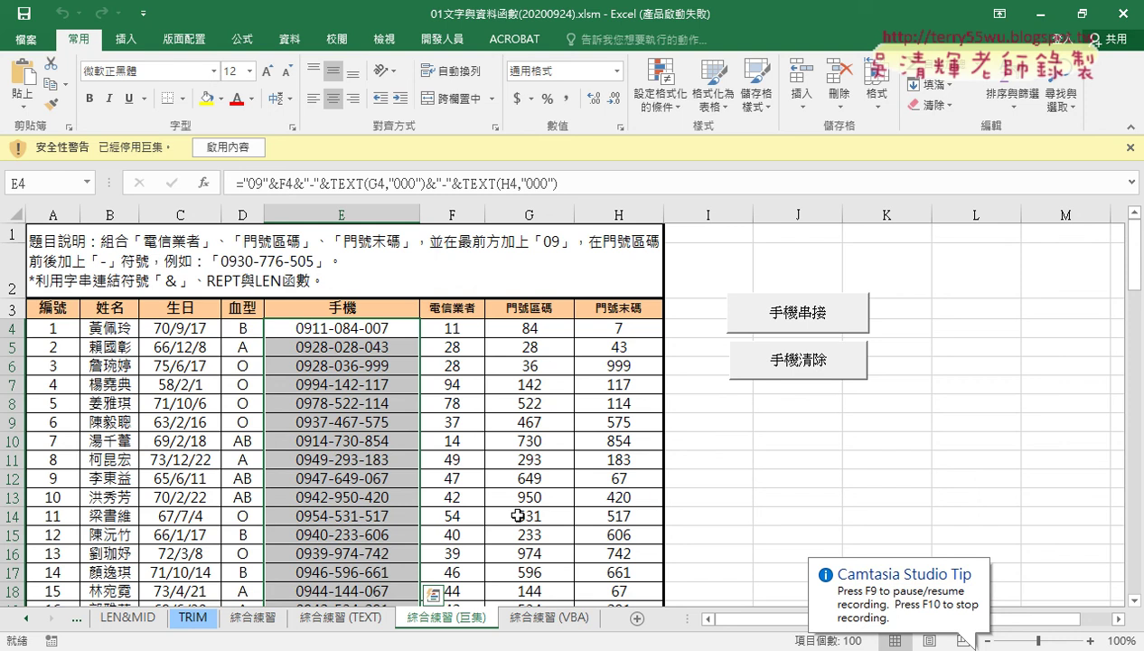
# Run the 手機清除 button, which raises the macros-disabled error, and move the message off the table.
pyautogui.click(803, 367)
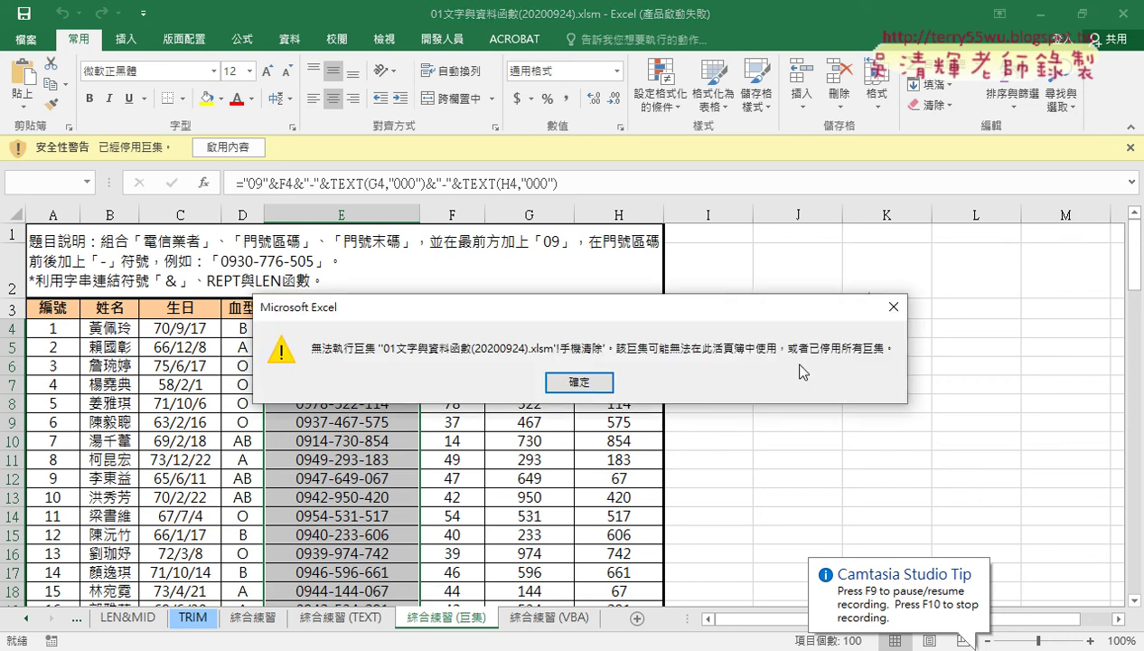
pyautogui.moveTo(745, 325); pyautogui.dragTo(728, 220)
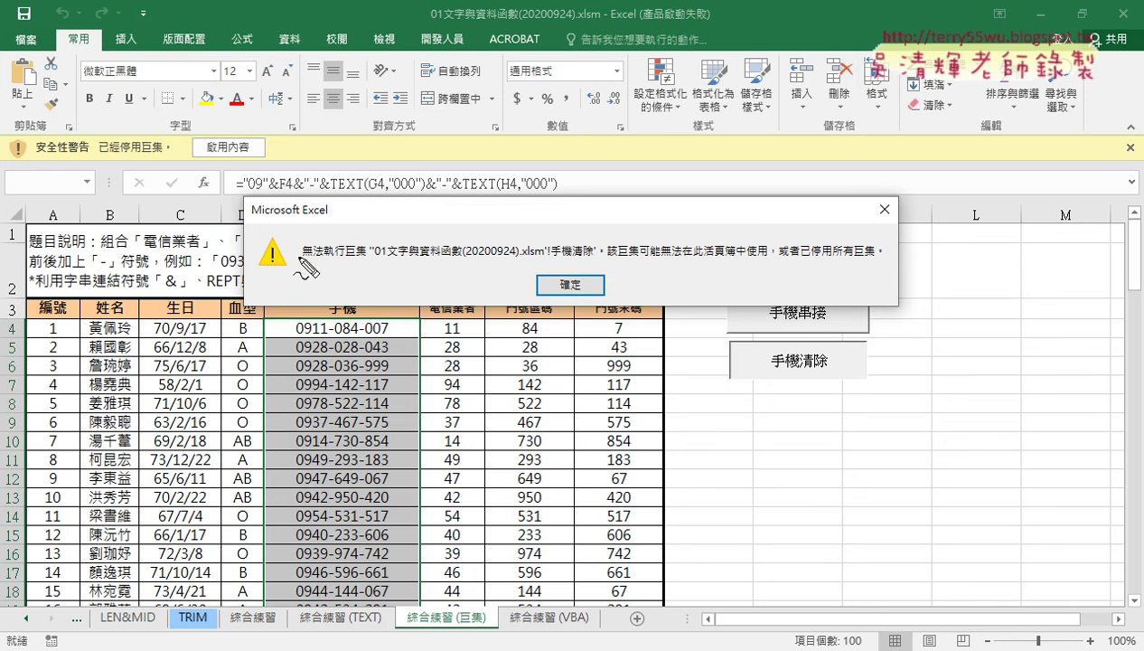
pyautogui.moveTo(302, 255); pyautogui.dragTo(366, 260)
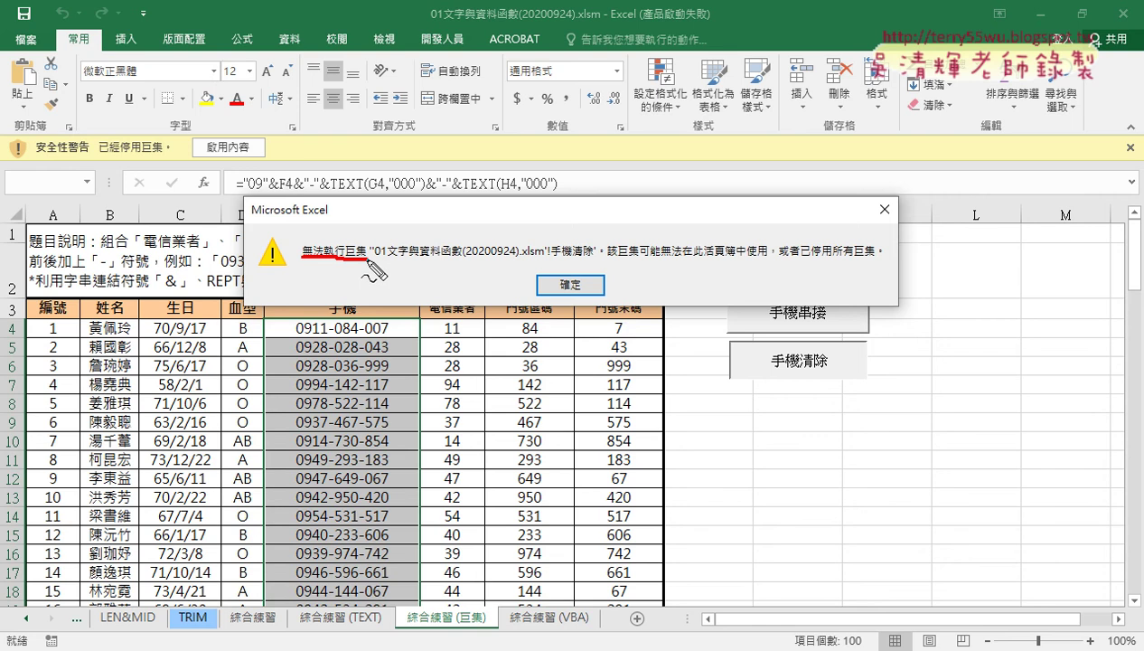
pyautogui.moveTo(608, 260)
pyautogui.mouseDown()
pyautogui.moveTo(768, 271)
pyautogui.moveTo(906, 257)
pyautogui.mouseUp()
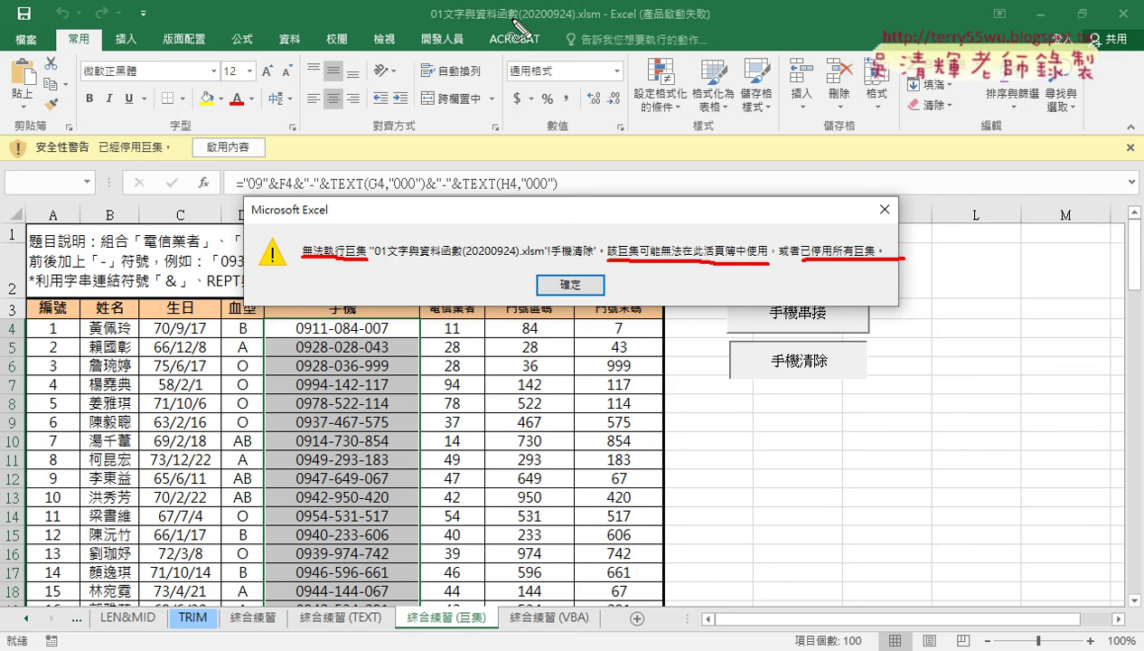
pyautogui.moveTo(508, 27); pyautogui.dragTo(601, 25)
pyautogui.moveTo(29, 156); pyautogui.dragTo(166, 165)
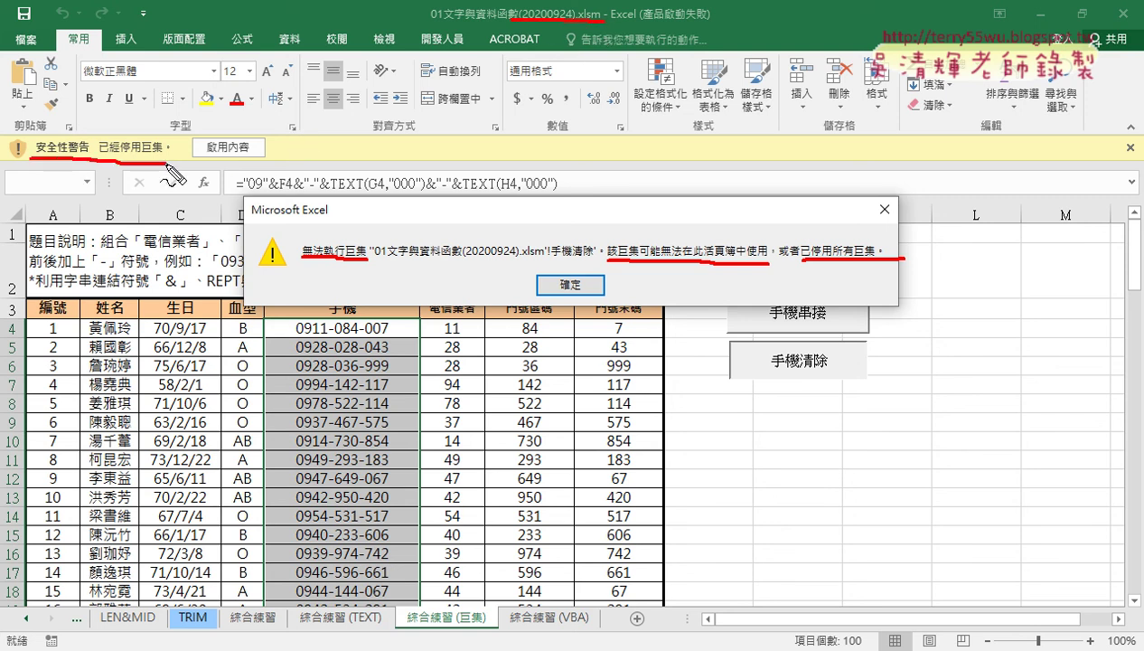
pyautogui.moveTo(270, 172)
pyautogui.mouseDown()
pyautogui.moveTo(181, 135)
pyautogui.moveTo(278, 169)
pyautogui.mouseUp()
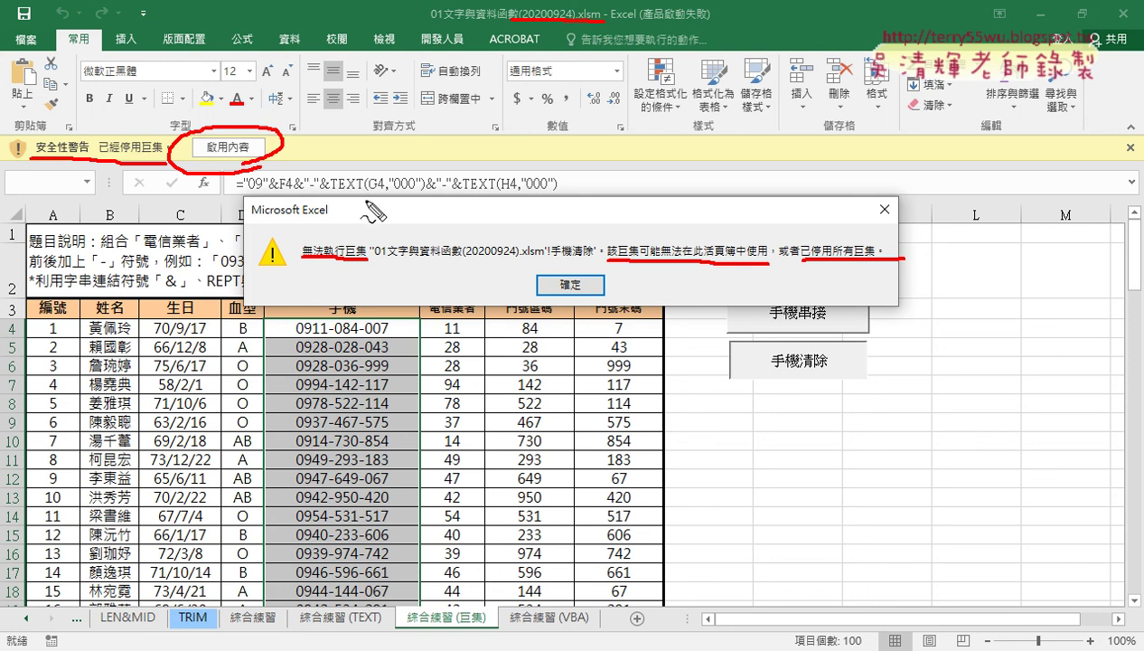
pyautogui.moveTo(483, 226)
pyautogui.mouseDown()
pyautogui.moveTo(288, 154)
pyautogui.moveTo(340, 150)
pyautogui.mouseUp()
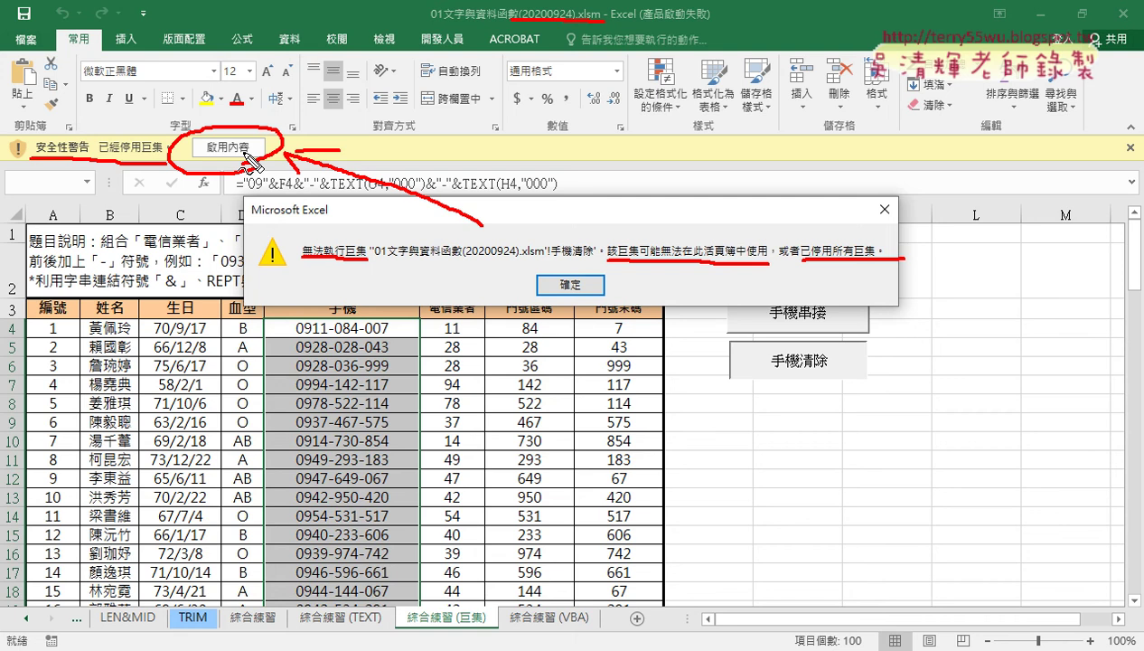
pyautogui.press('Escape')
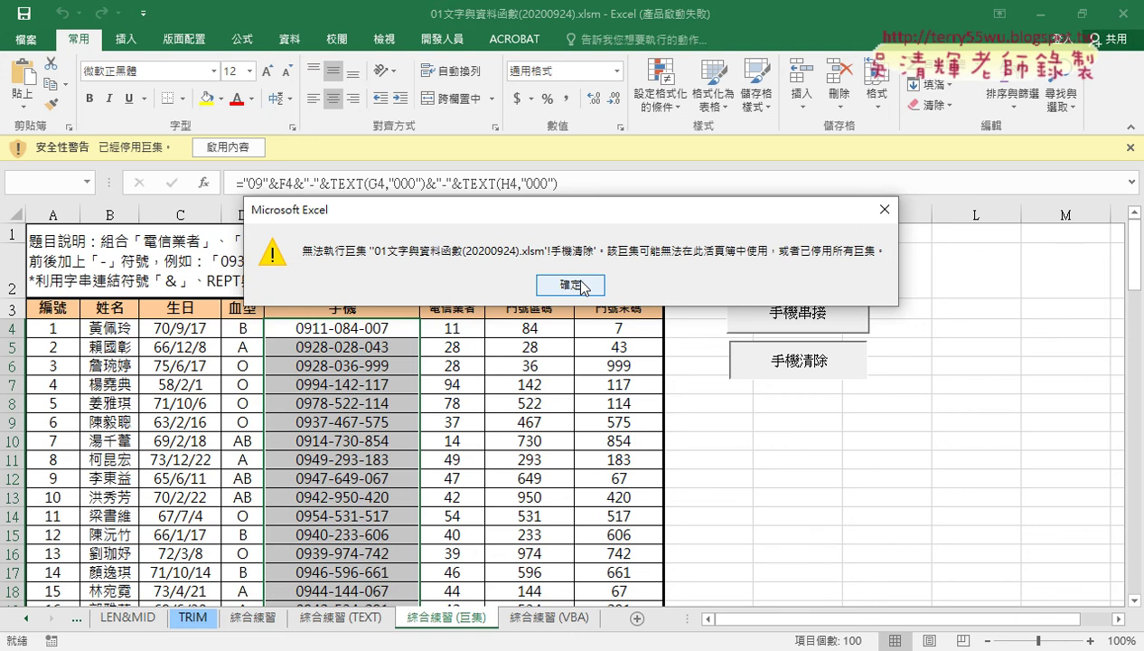
# Enable the workbook's content, then test 手機清除 and 手機串接 twice each on column E.
pyautogui.click(580, 285)
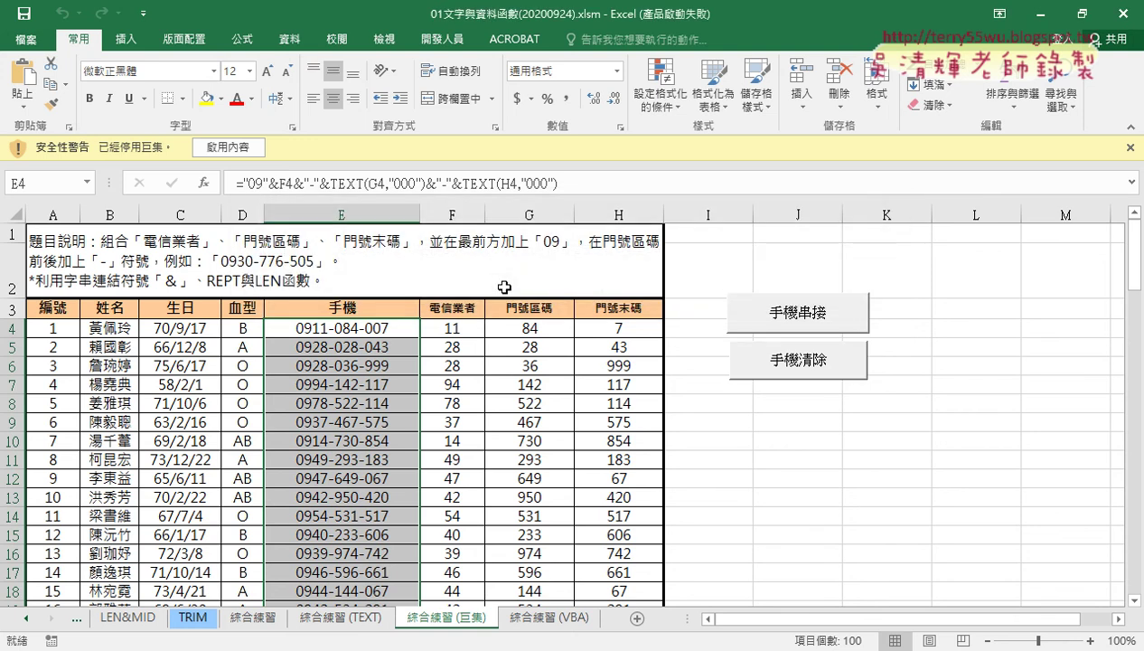
pyautogui.click(229, 149)
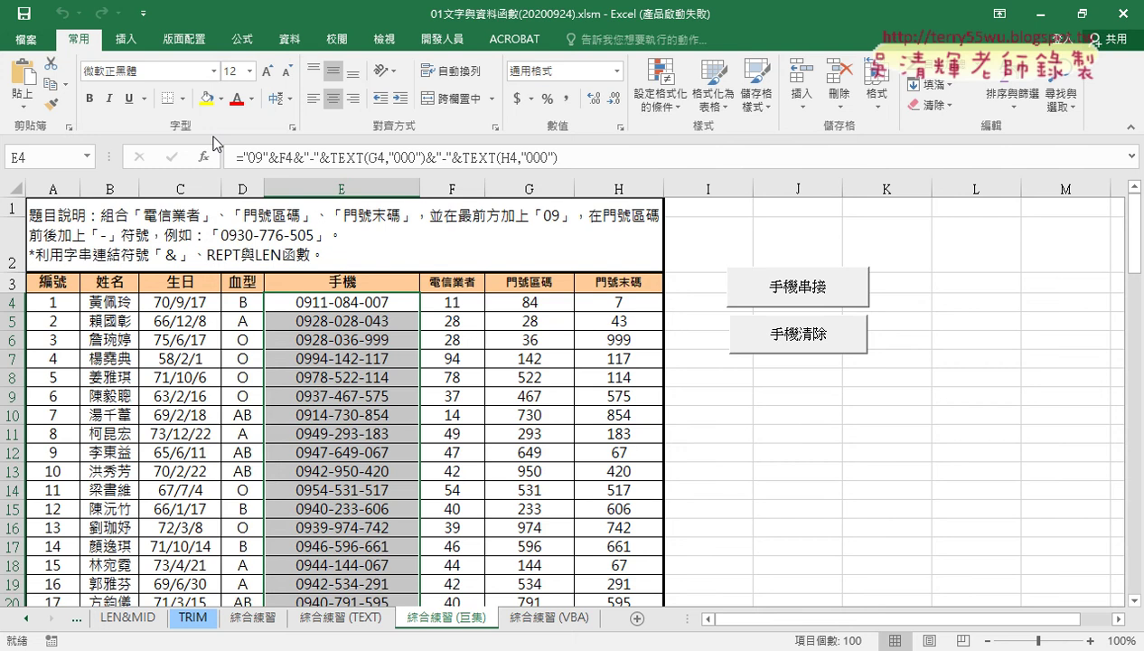
pyautogui.click(795, 340)
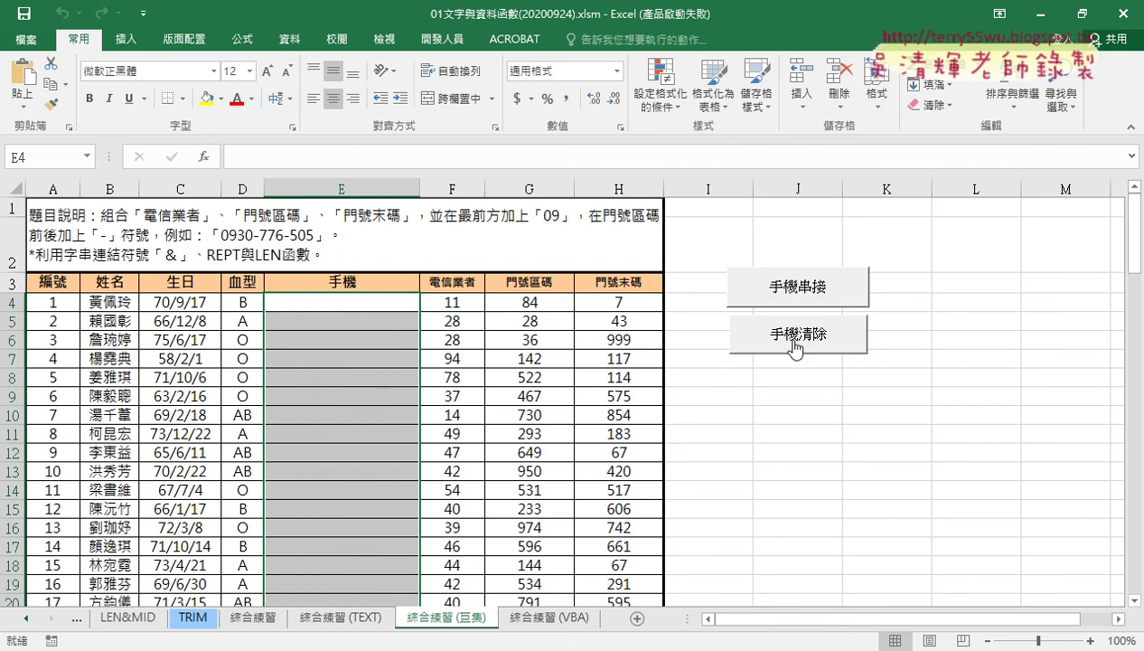
pyautogui.click(802, 292)
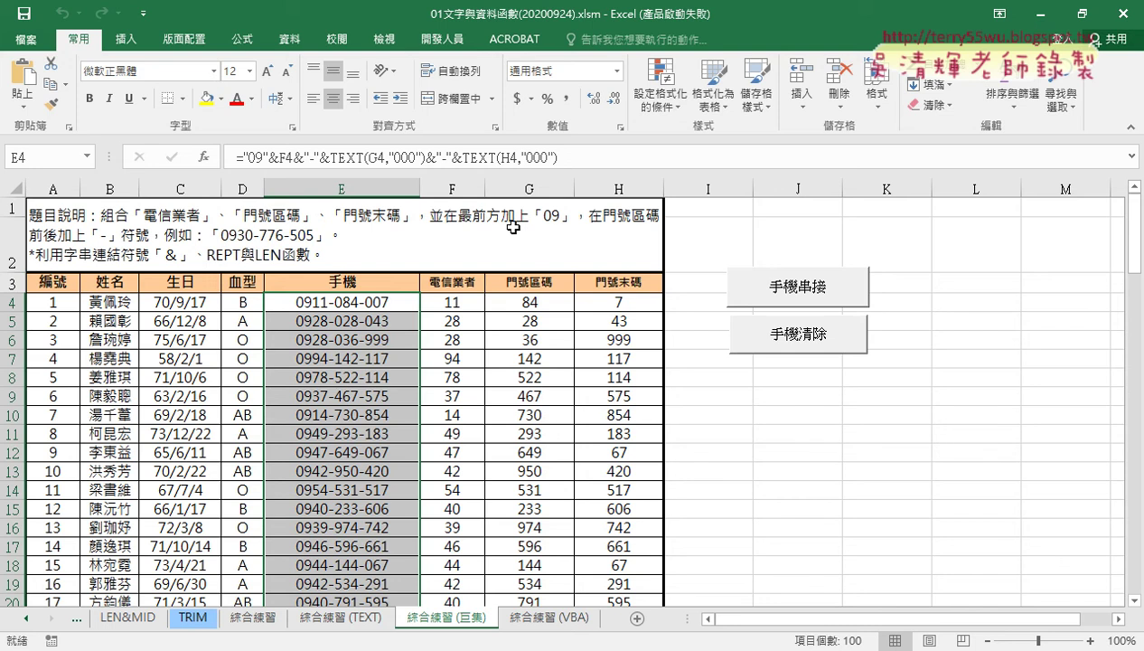
pyautogui.click(795, 339)
pyautogui.click(800, 297)
# Launch the Visual Basic editor from the Developer tab and enlarge its project tree pane.
pyautogui.click(433, 40)
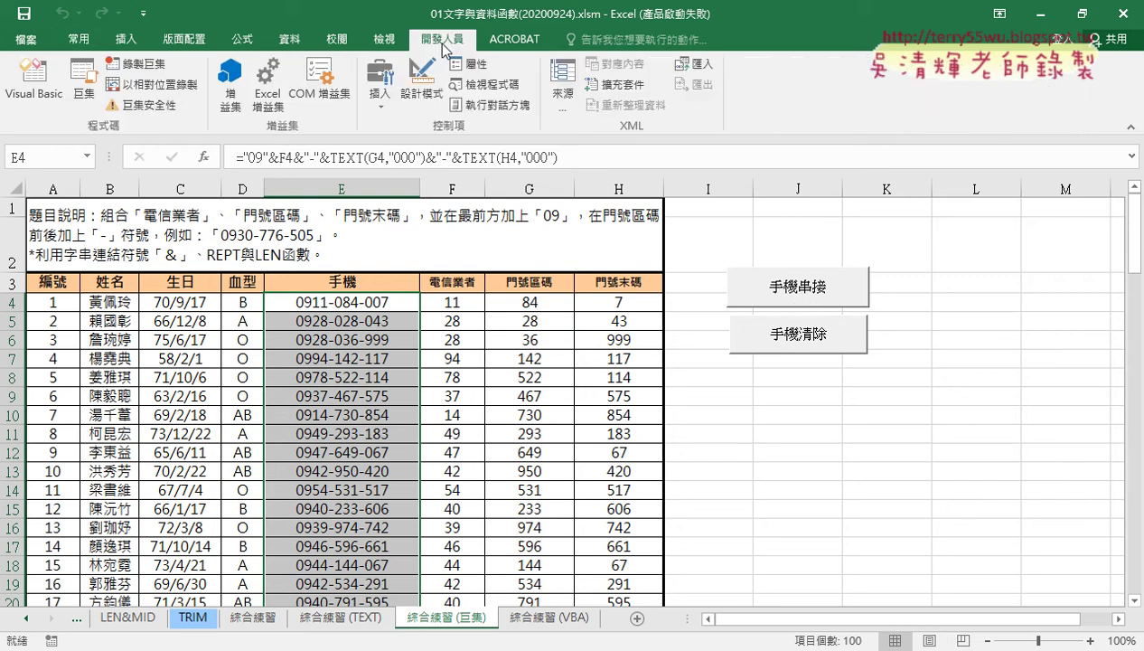
pyautogui.click(38, 94)
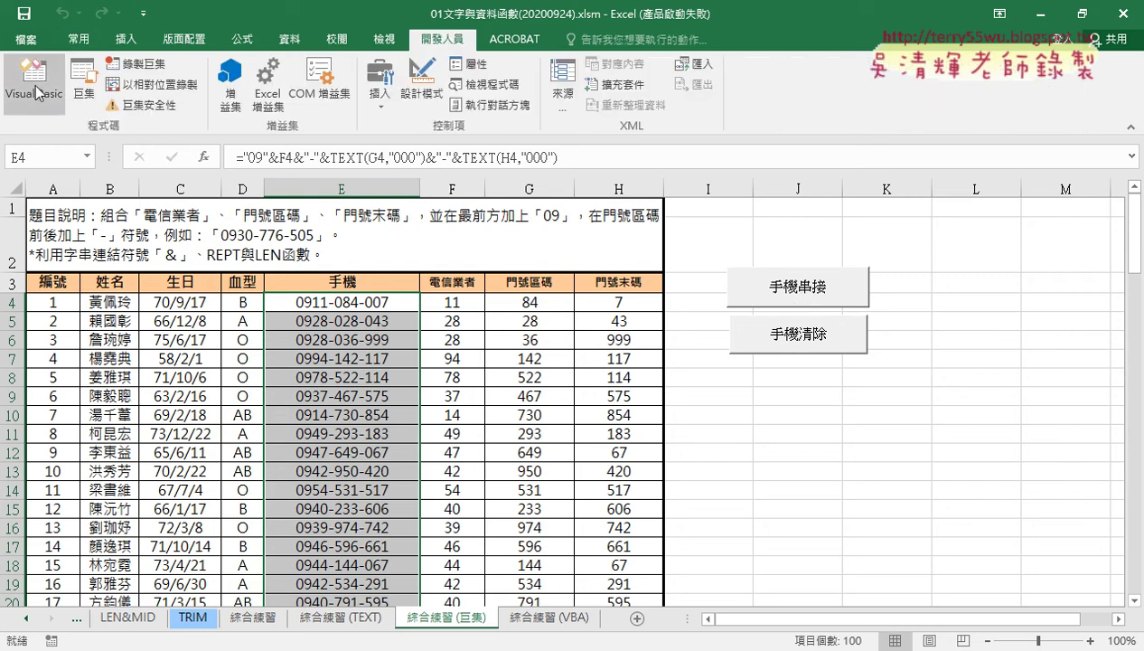
pyautogui.moveTo(516, 365)
pyautogui.mouseDown()
pyautogui.moveTo(461, 248)
pyautogui.moveTo(254, 48)
pyautogui.mouseUp()
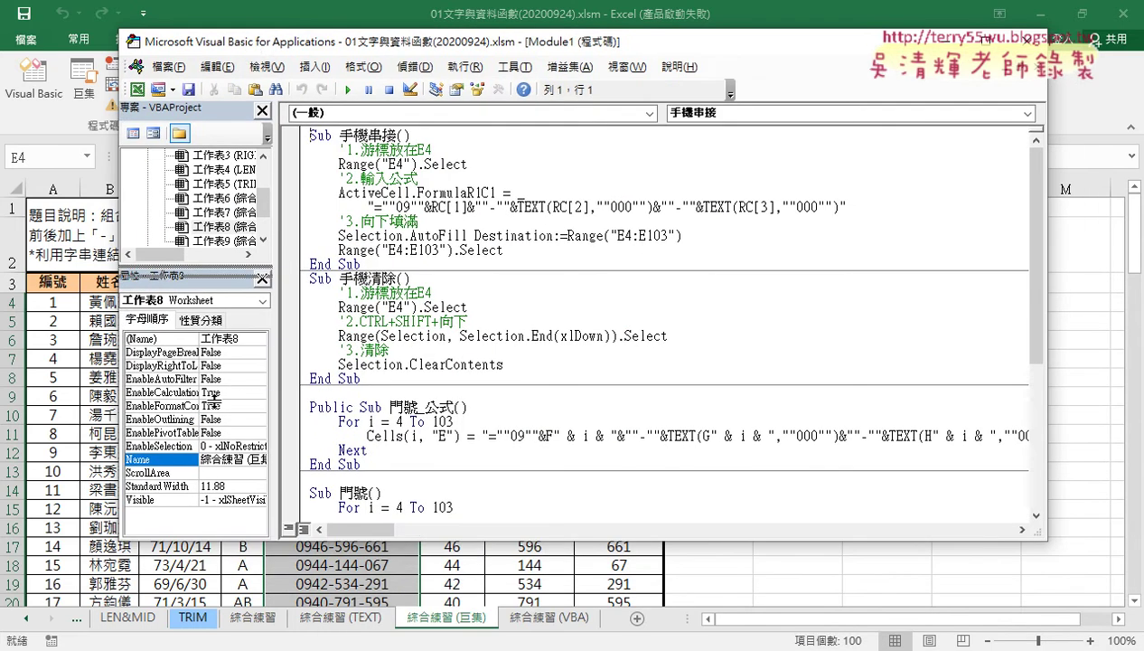
pyautogui.moveTo(217, 365); pyautogui.dragTo(217, 402)
pyautogui.moveTo(273, 346); pyautogui.dragTo(331, 346)
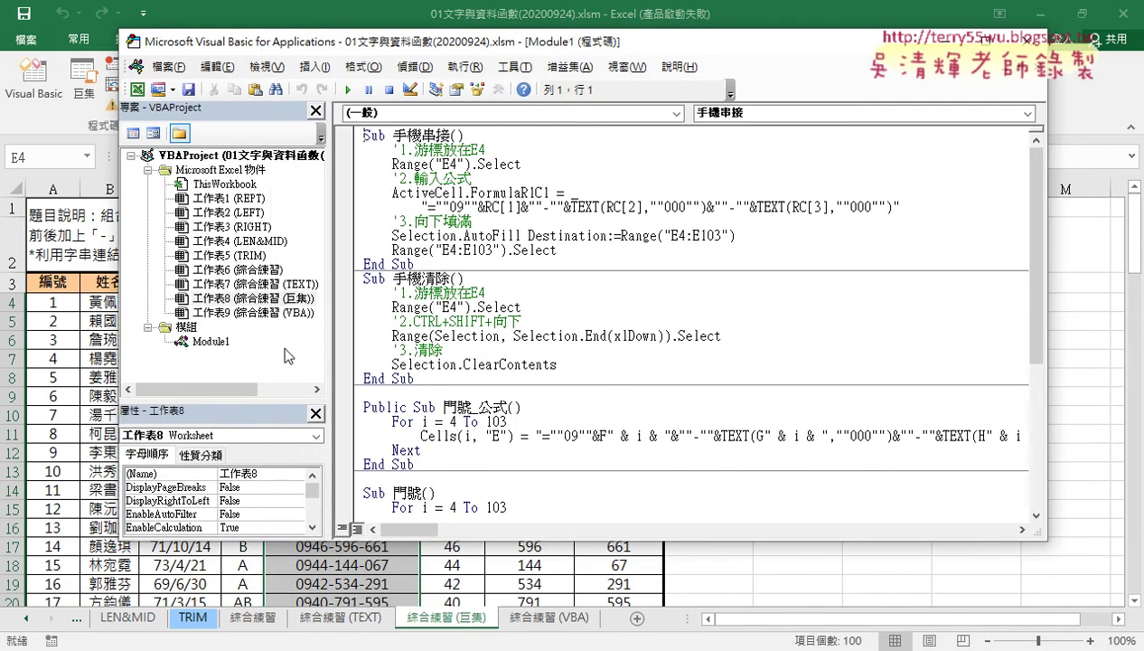
# Select Module1 in the project and close its code window.
pyautogui.click(210, 341)
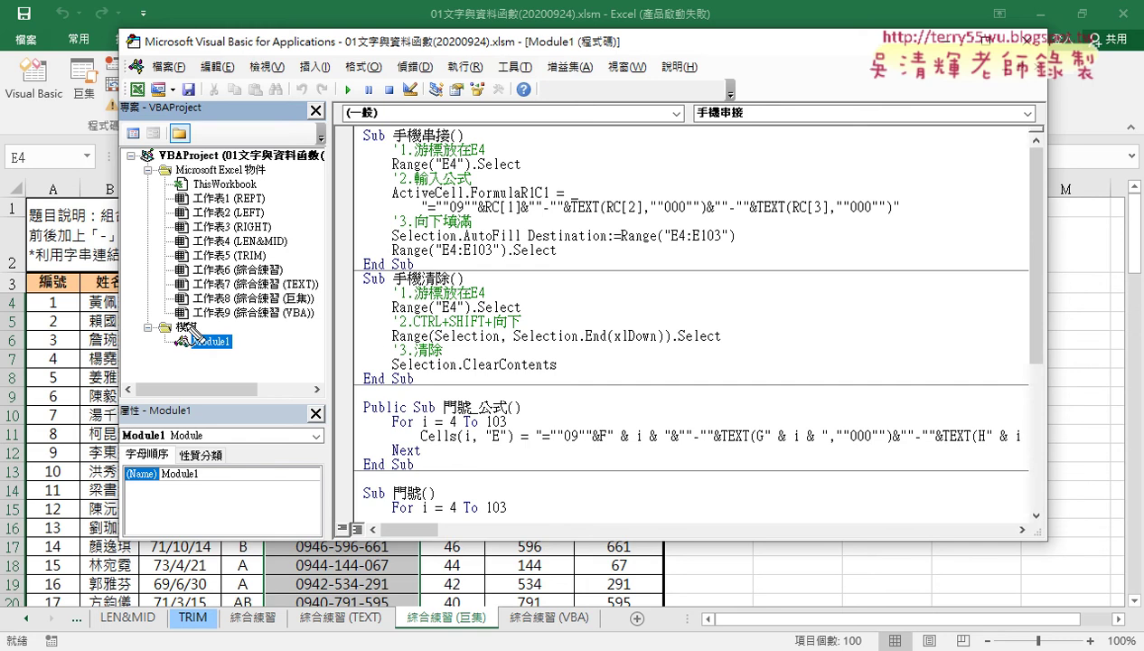
pyautogui.moveTo(183, 330); pyautogui.dragTo(242, 366)
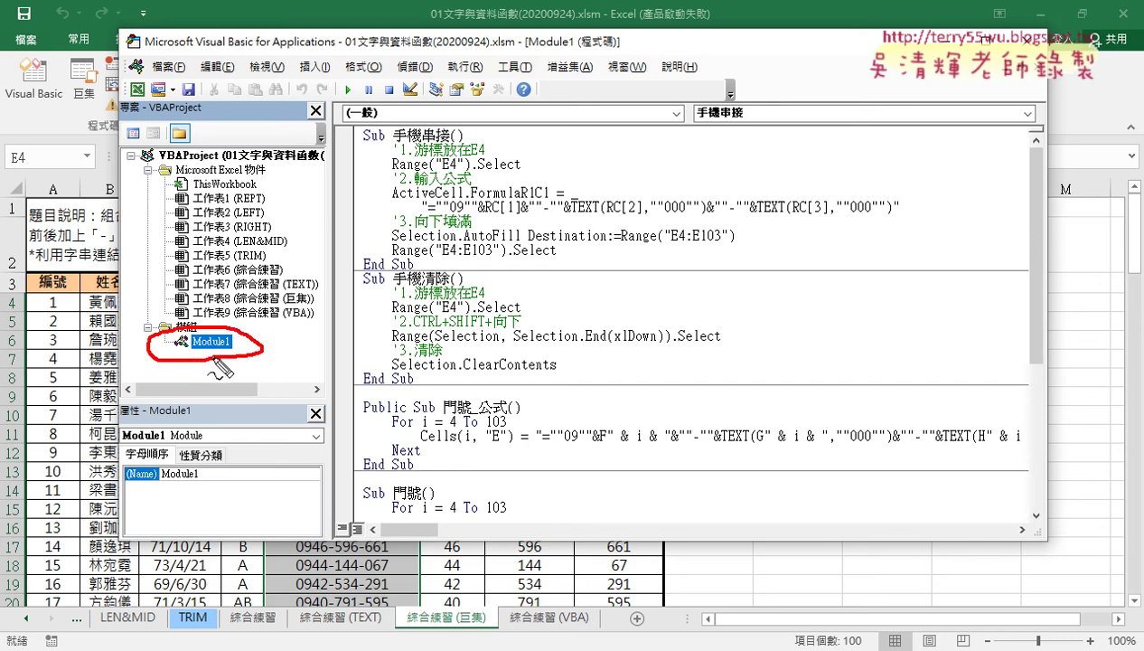
pyautogui.moveTo(40, 122); pyautogui.dragTo(143, 337)
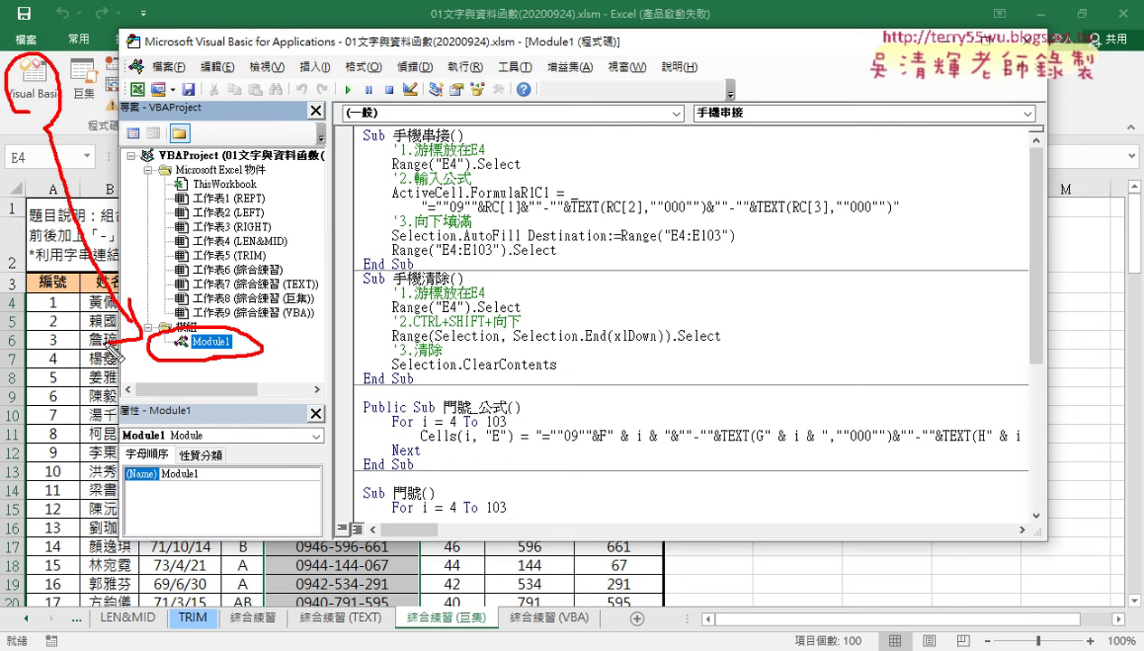
pyautogui.press('Escape')
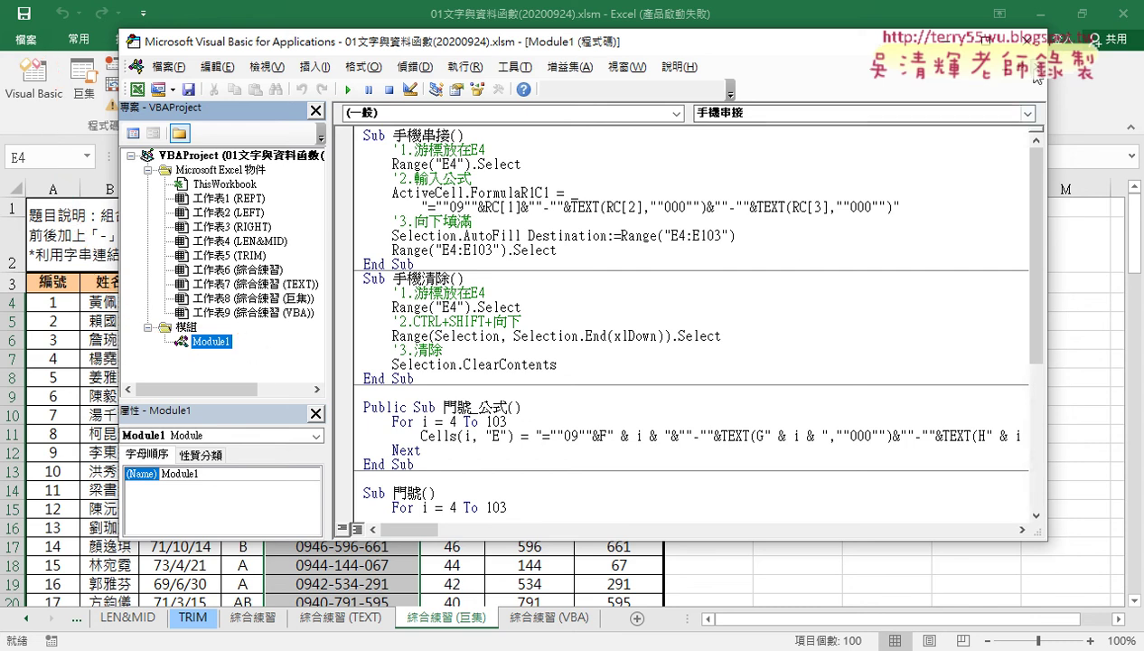
pyautogui.click(1033, 68)
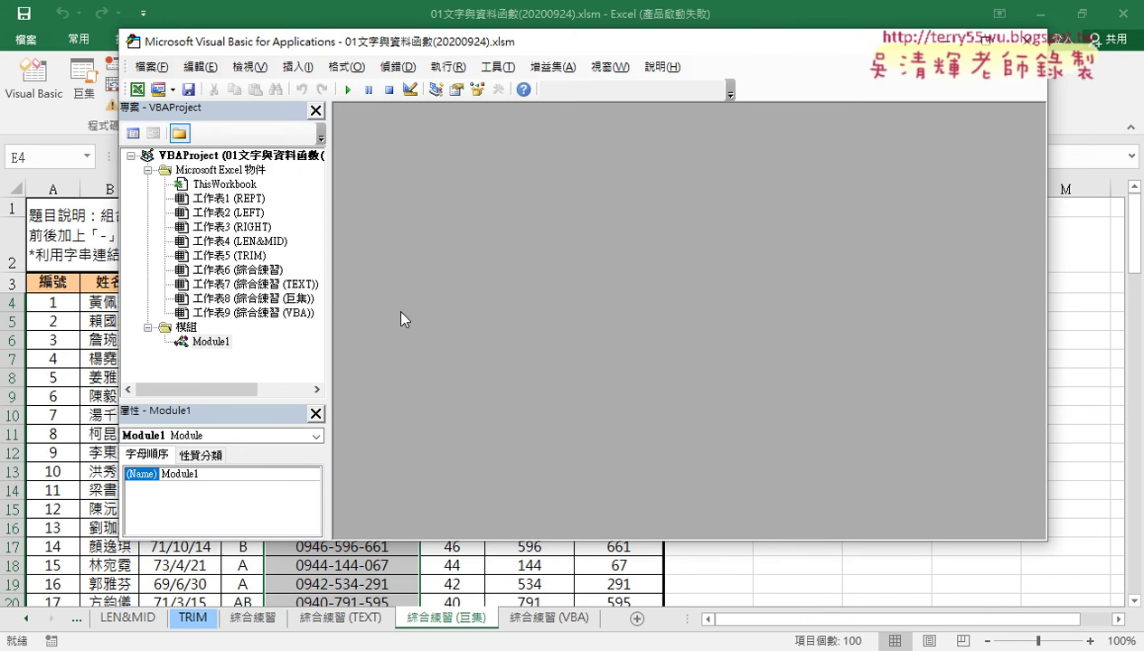
# Open Module1's code and select the first two subs.
pyautogui.moveTo(226, 403); pyautogui.dragTo(226, 385)
pyautogui.doubleClick(212, 341)
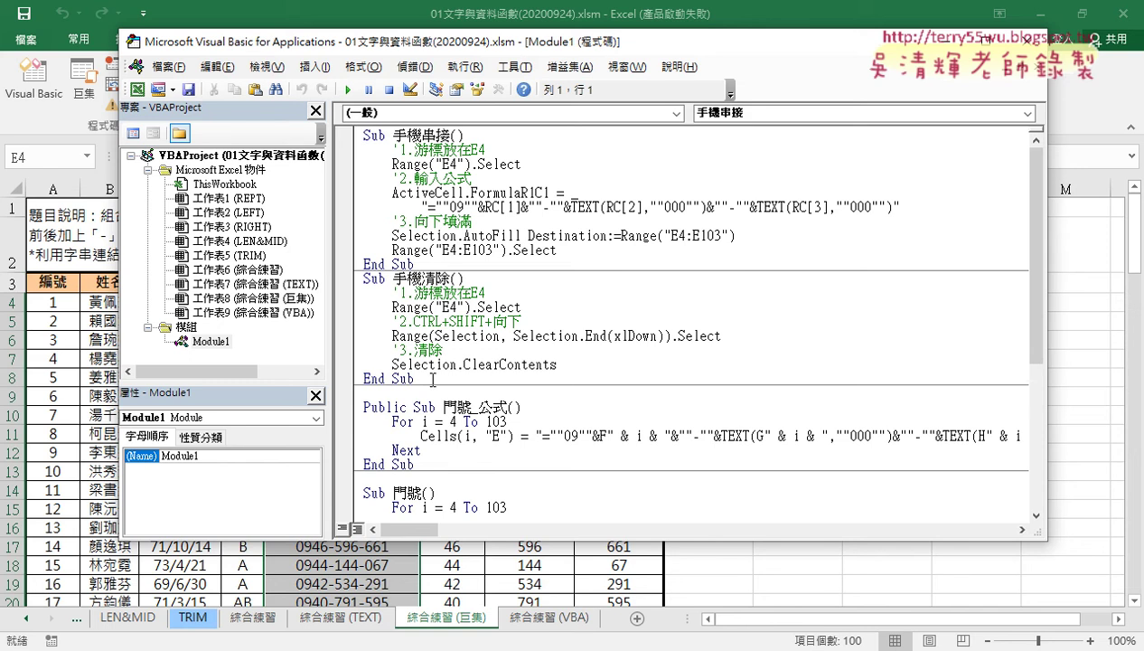
pyautogui.moveTo(414, 378); pyautogui.dragTo(354, 132)
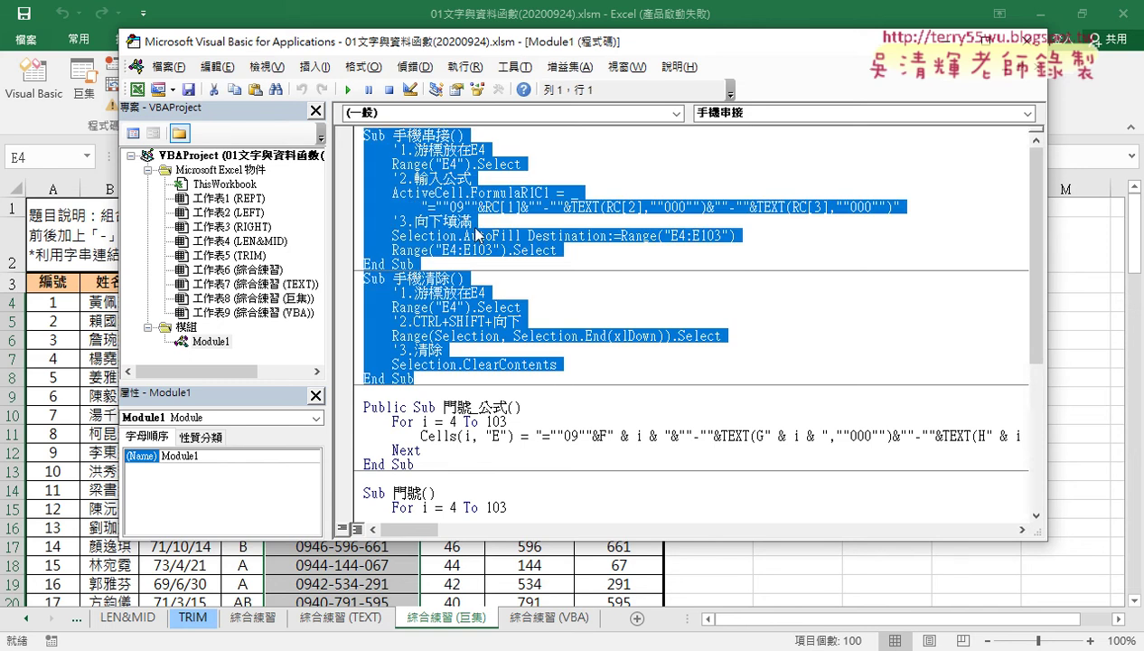
pyautogui.click(471, 226)
pyautogui.click(364, 134)
pyautogui.moveTo(366, 134); pyautogui.dragTo(414, 377)
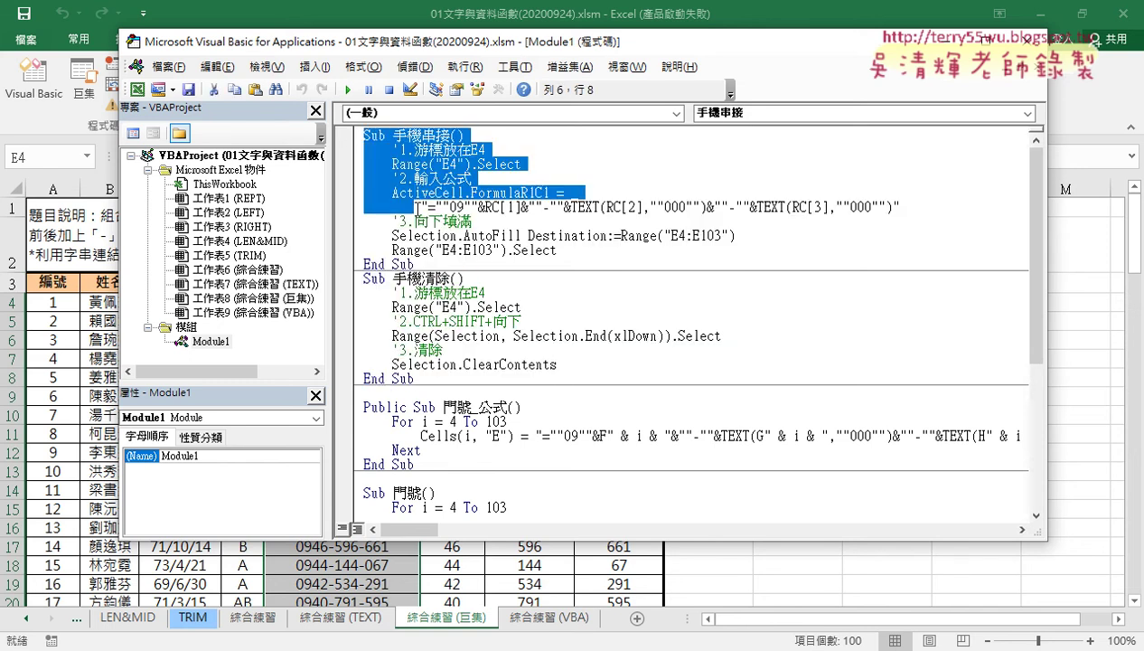
# Highlight the macro names 手機串接 and 手機清除 and the first comment line of 手機串接.
pyautogui.click(384, 136)
pyautogui.moveTo(392, 136); pyautogui.dragTo(452, 135)
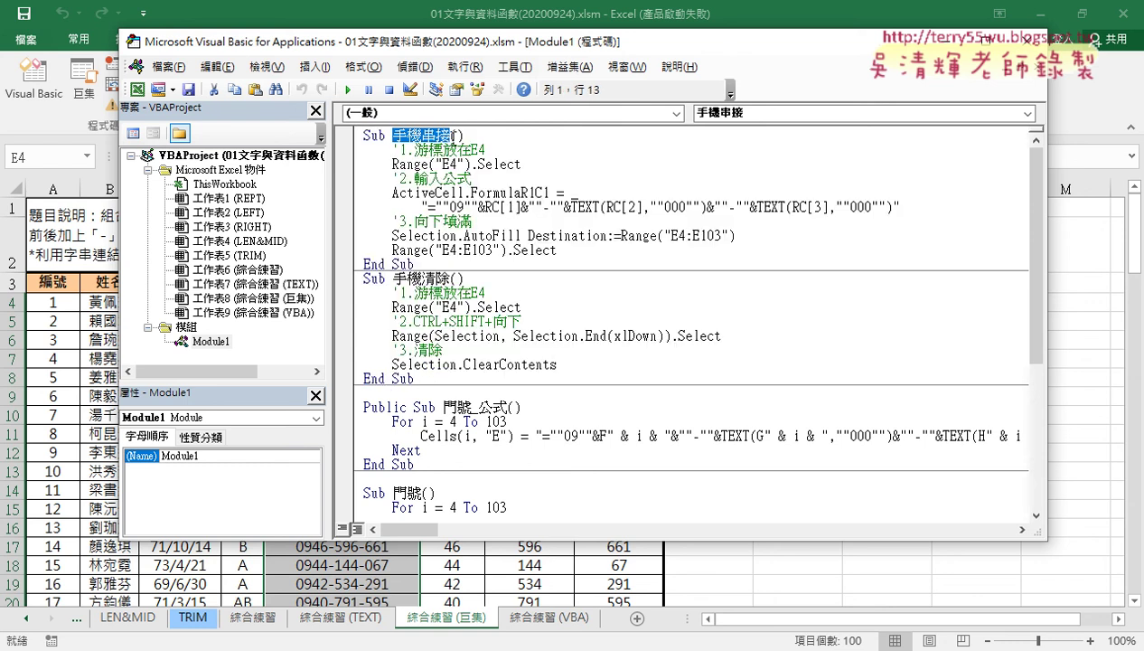
pyautogui.moveTo(392, 278); pyautogui.dragTo(450, 278)
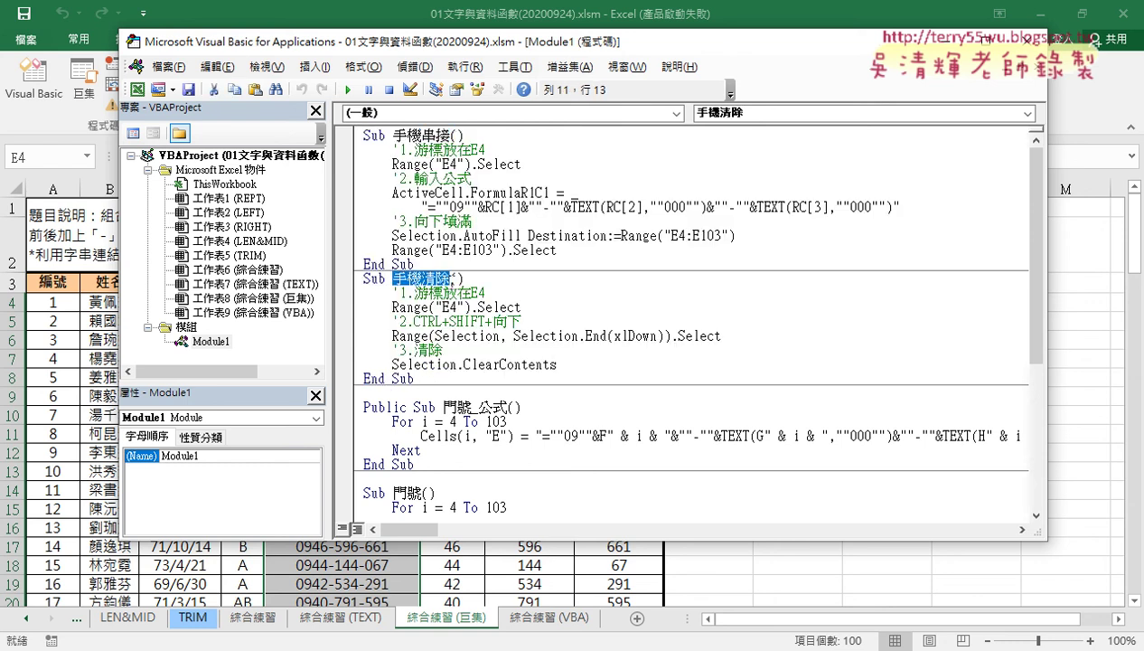
pyautogui.moveTo(485, 149); pyautogui.dragTo(360, 149)
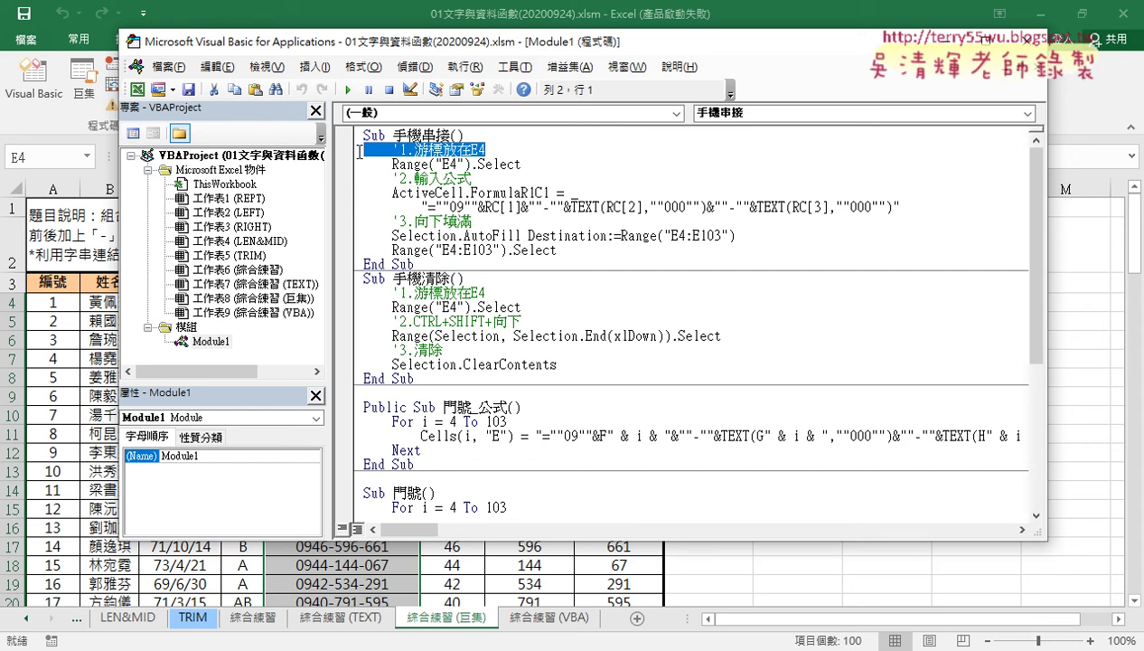
pyautogui.click(392, 149)
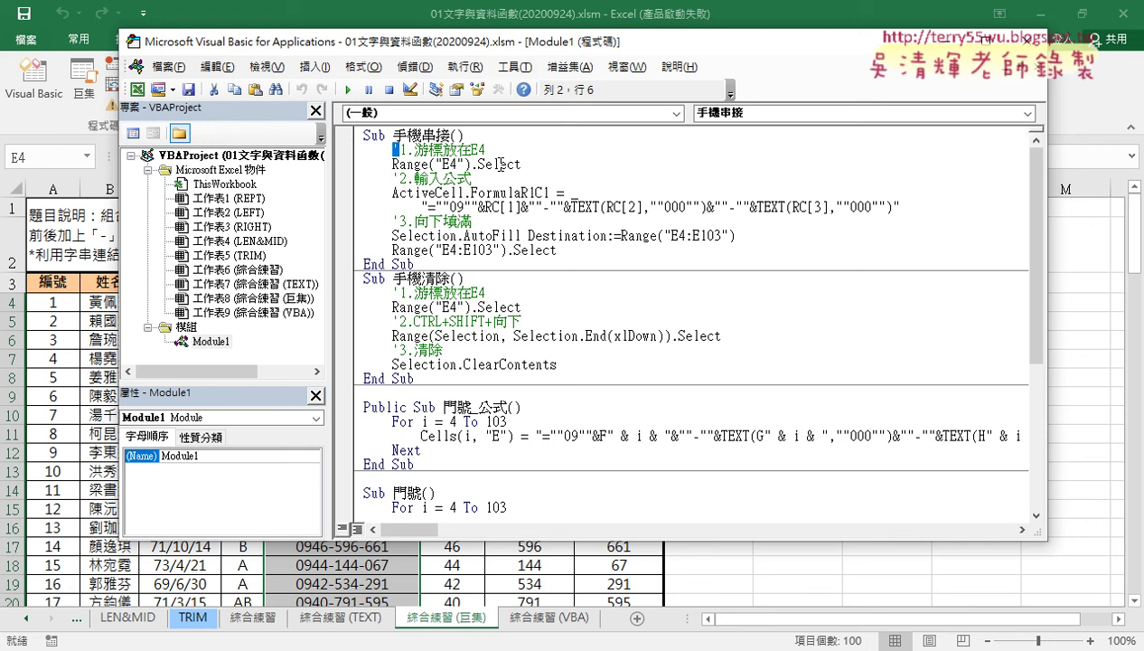
# Uncomment the 1.游標放在E4 line, dismiss the resulting compile error, and re-add its apostrophe.
pyautogui.press('Delete')
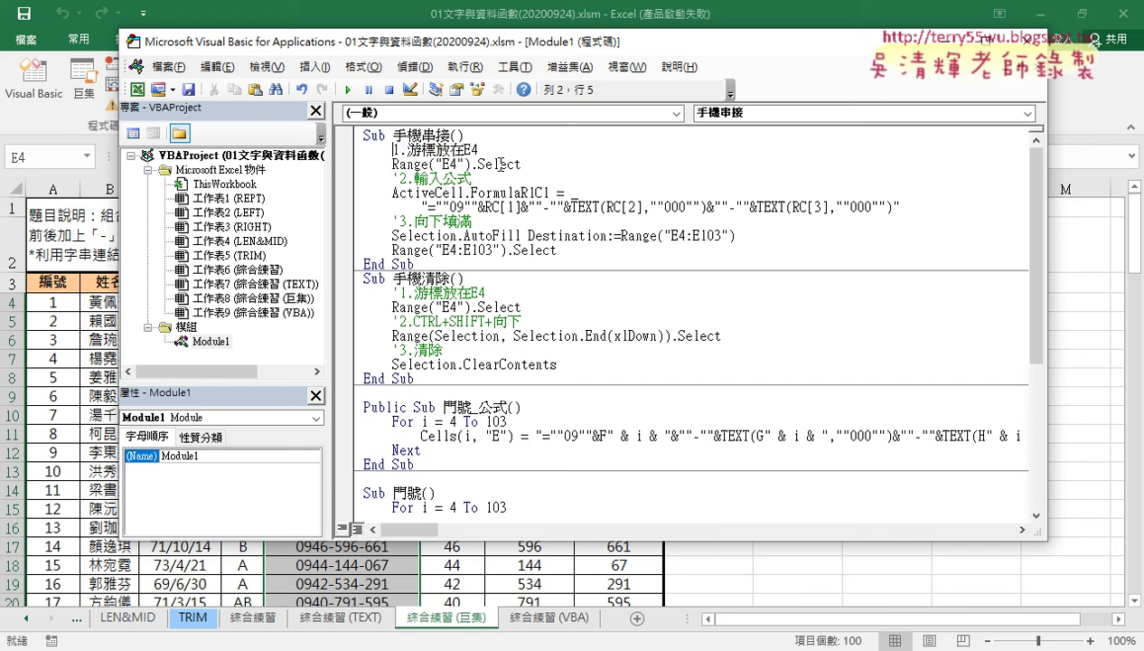
pyautogui.click(477, 292)
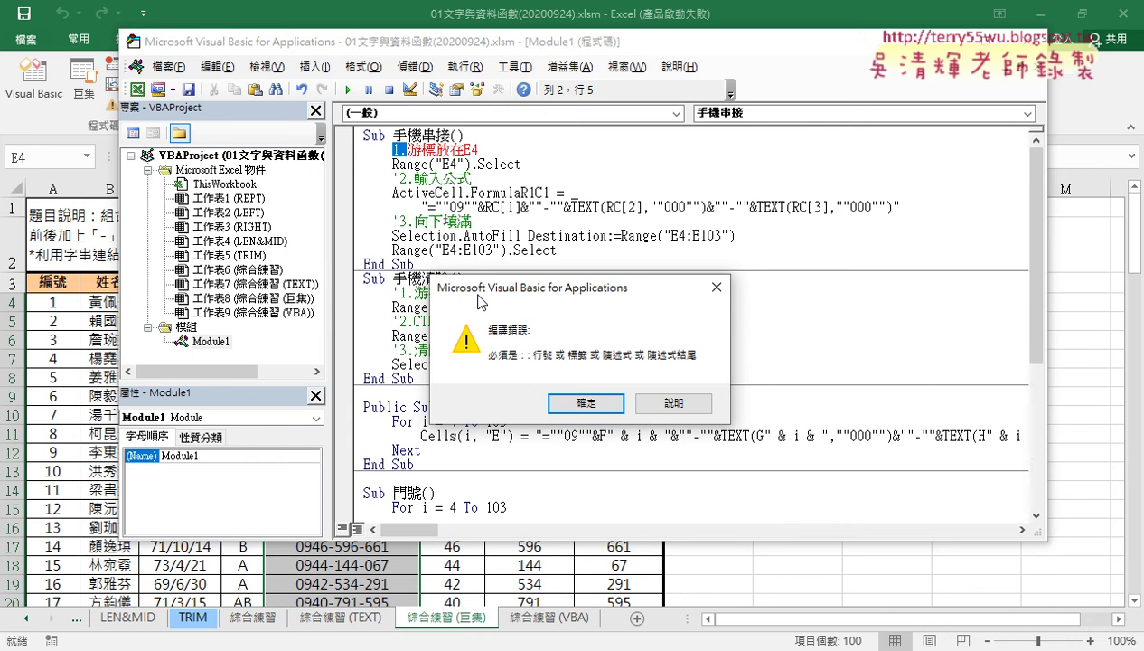
pyautogui.click(585, 403)
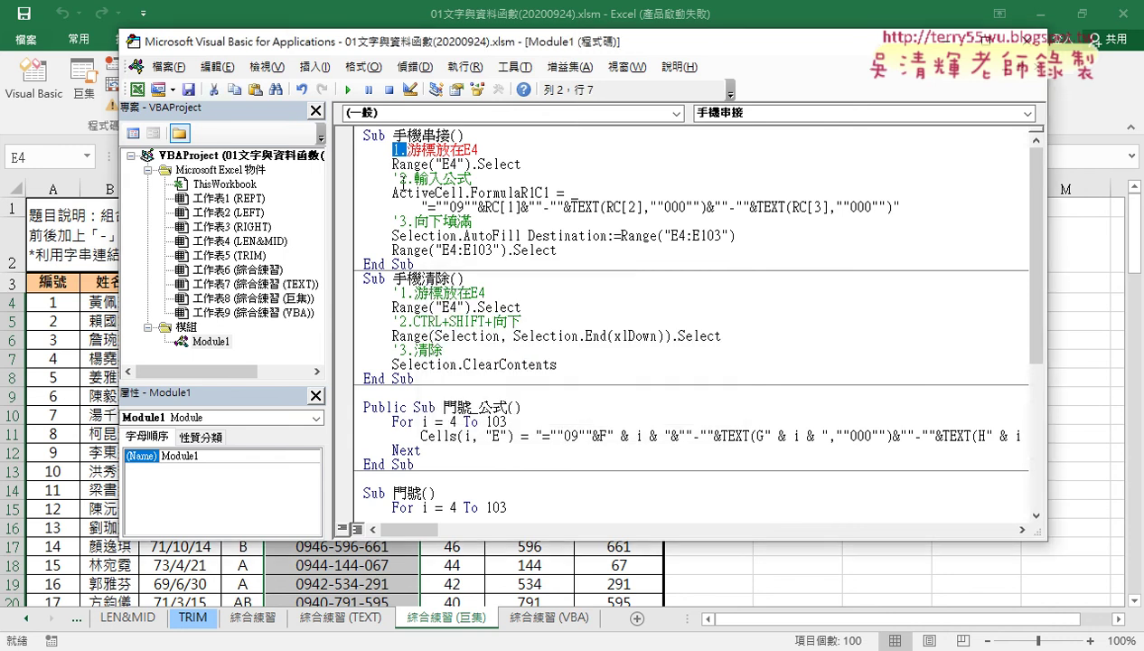
pyautogui.click(394, 150)
pyautogui.write("'")
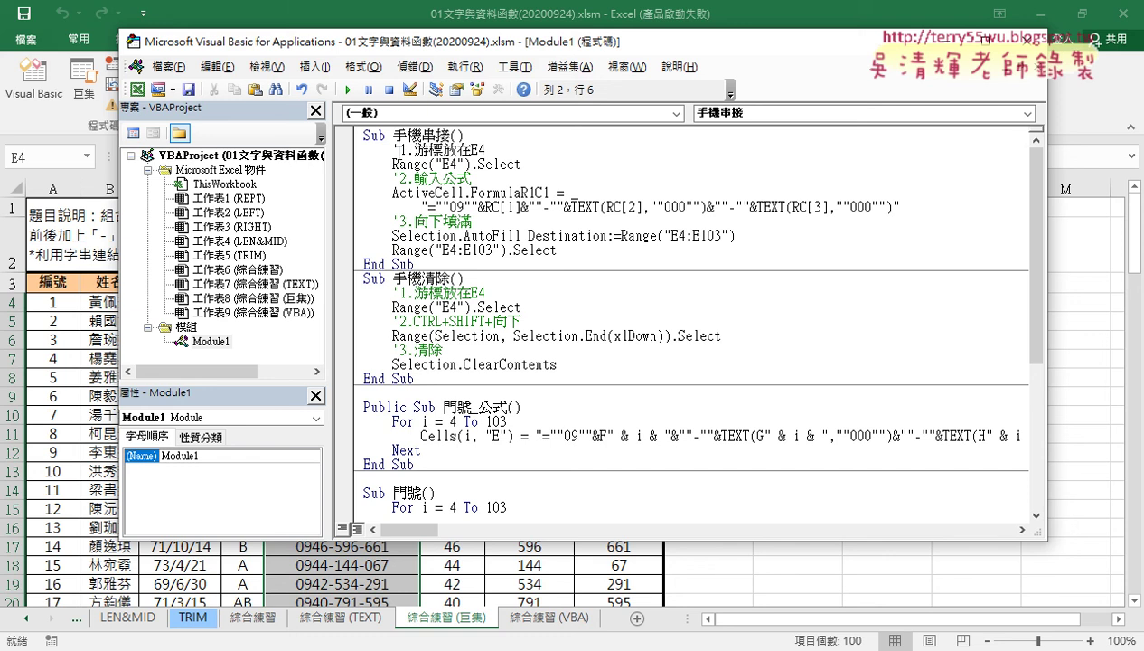
pyautogui.moveTo(399, 150); pyautogui.dragTo(392, 150)
pyautogui.press('Left')
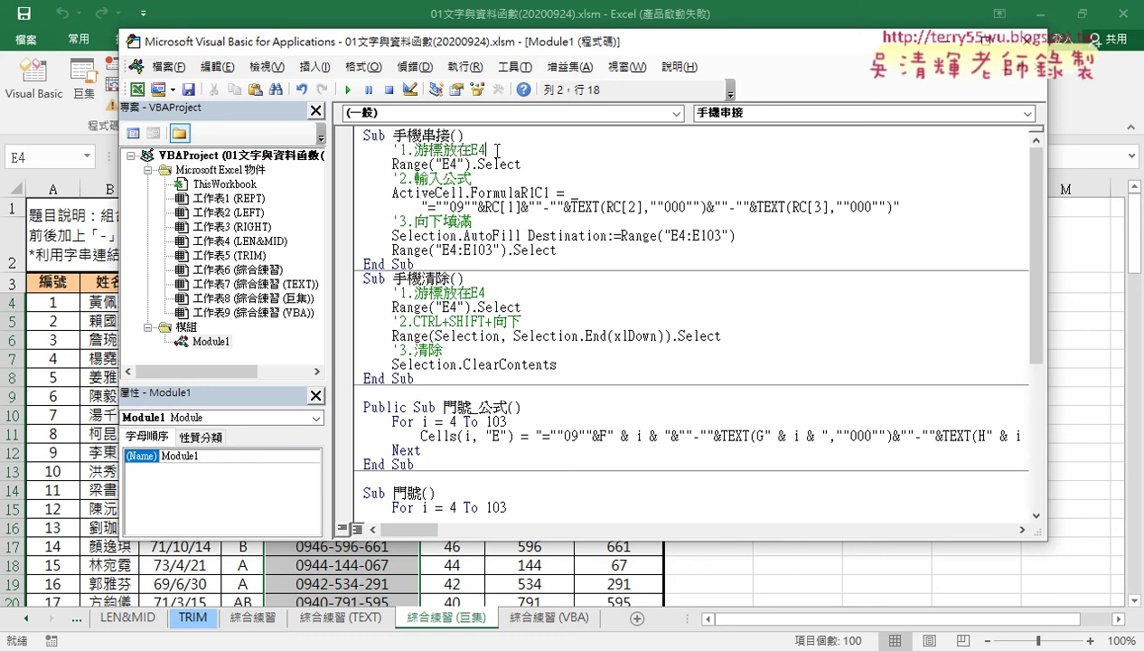
pyautogui.moveTo(493, 150); pyautogui.dragTo(305, 155)
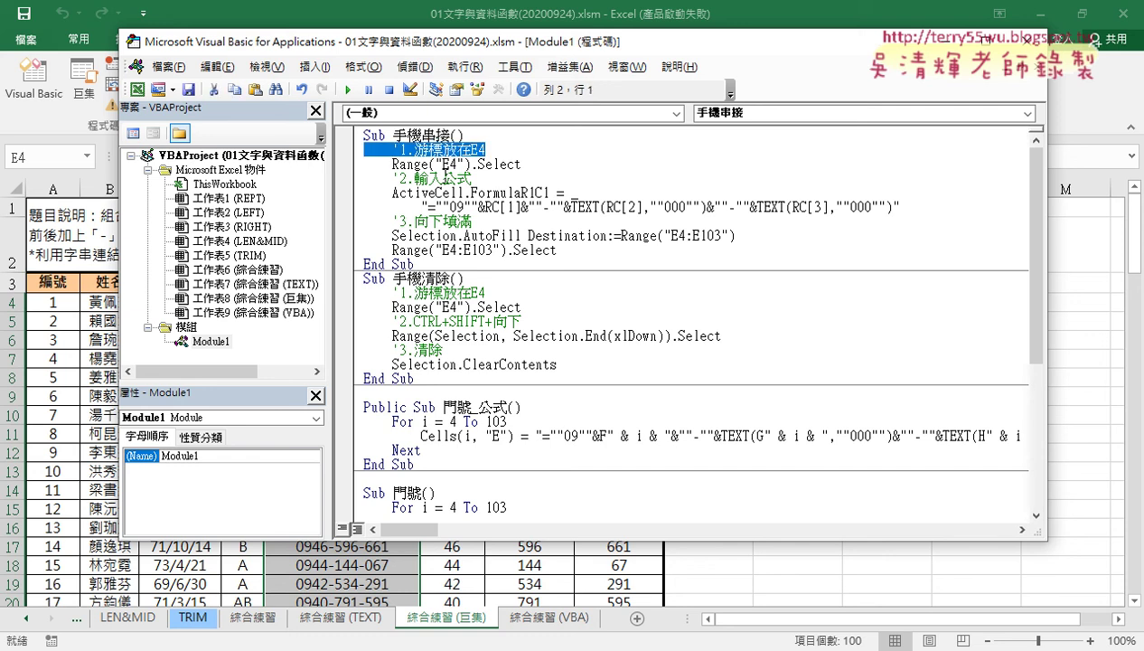
pyautogui.press('Delete')
pyautogui.moveTo(478, 178); pyautogui.dragTo(323, 185)
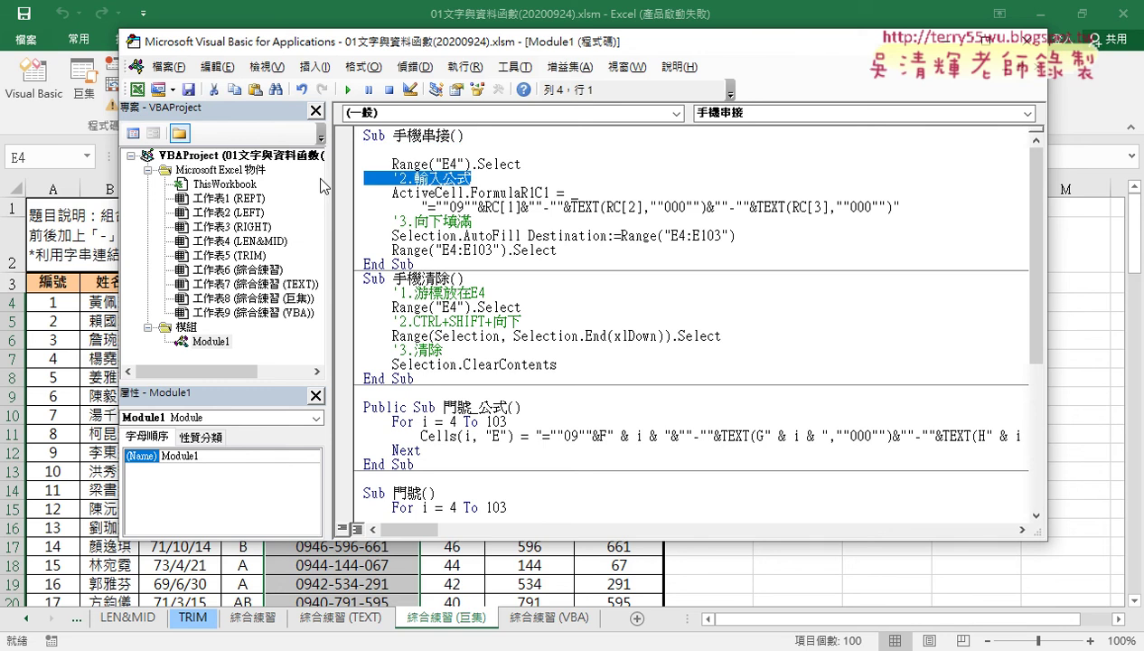
pyautogui.press('Delete')
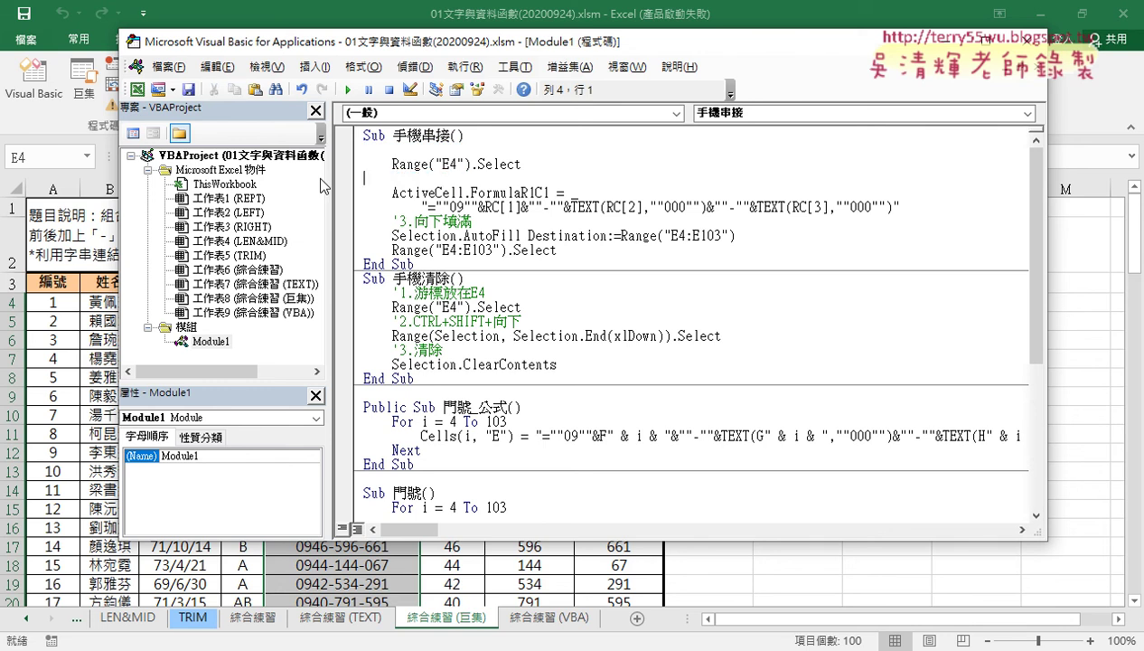
pyautogui.hotkey('ctrl', 'z')
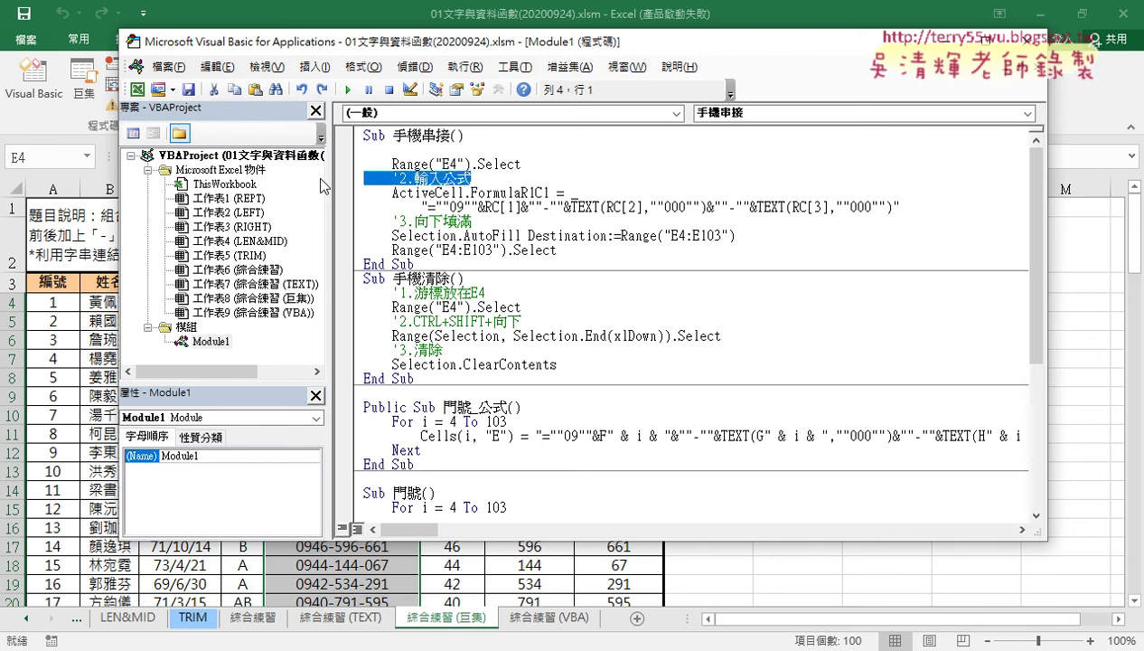
pyautogui.hotkey('ctrl', 'z')
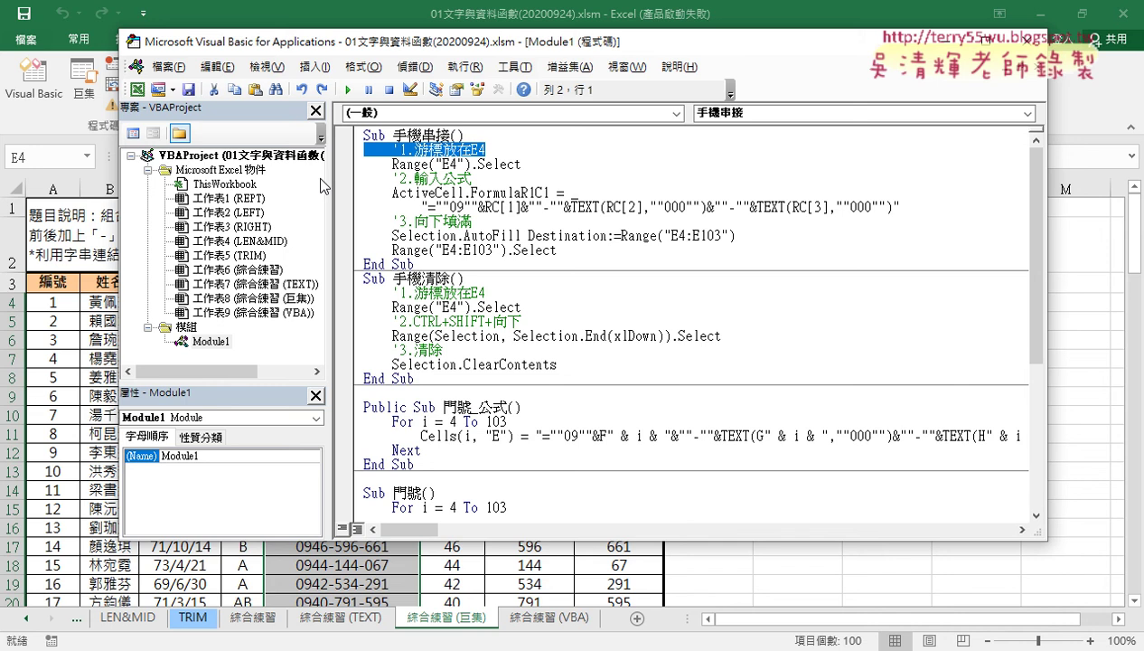
pyautogui.click(419, 197)
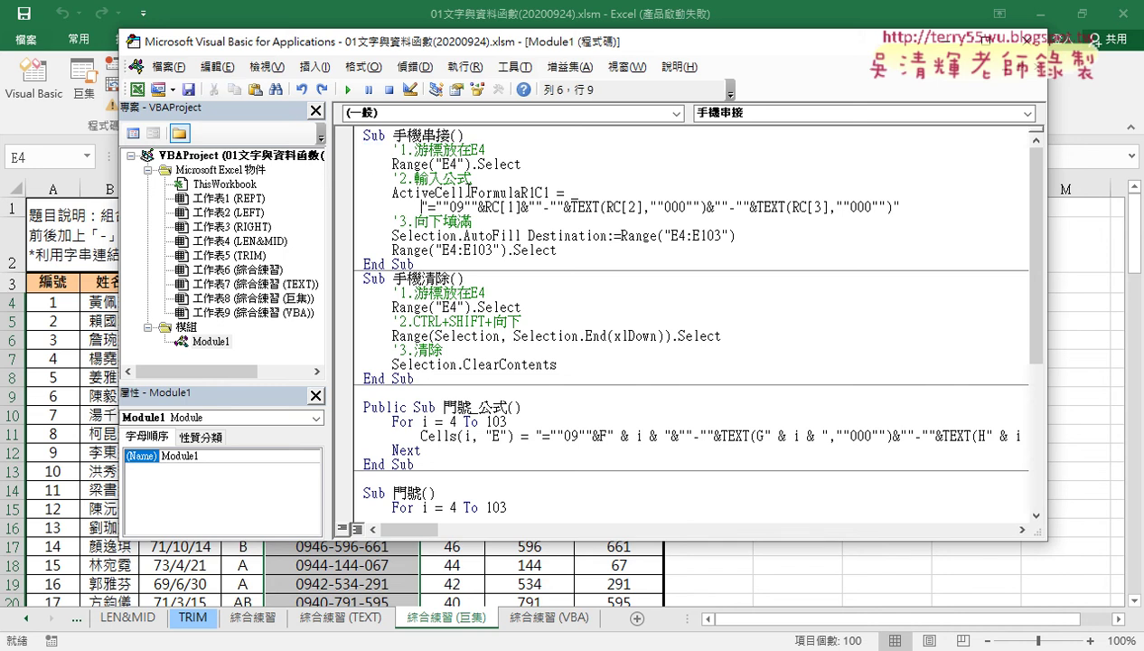
pyautogui.moveTo(521, 163); pyautogui.dragTo(435, 164)
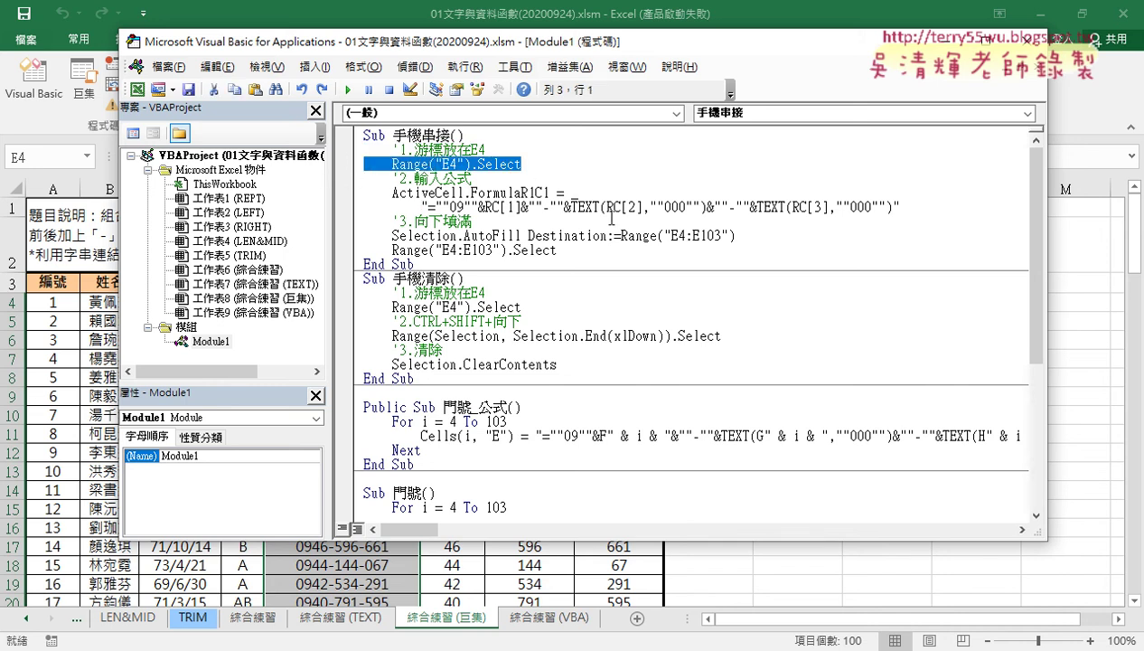
pyautogui.moveTo(902, 207); pyautogui.dragTo(343, 194)
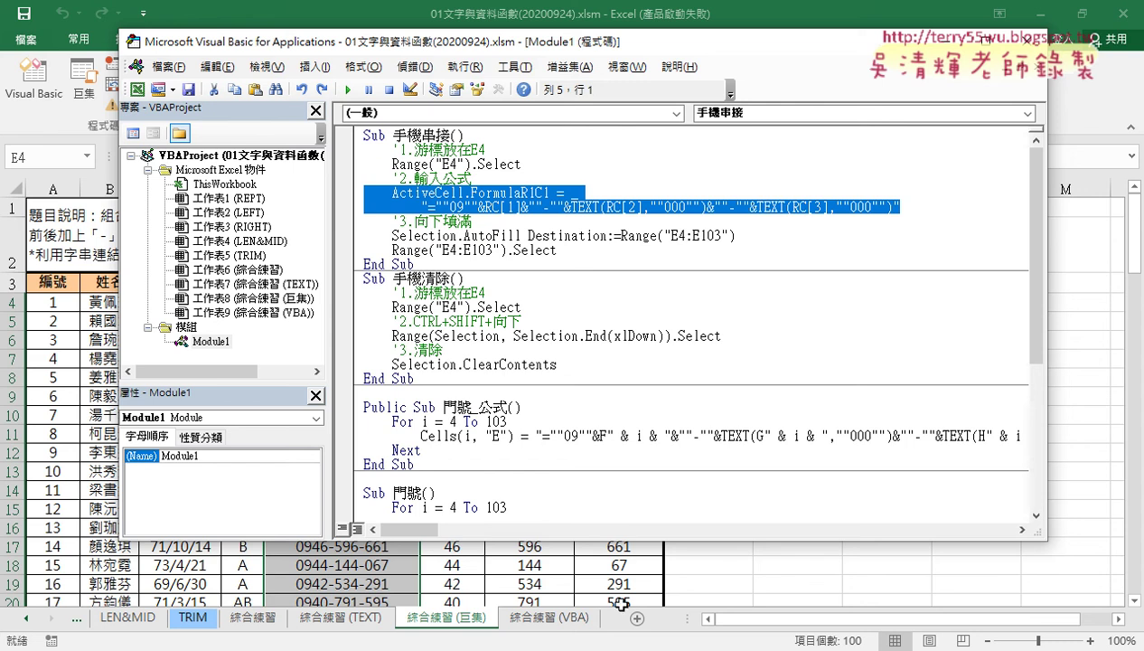
# Move down to 手機清除, highlight its 游標放在E4 comment, then switch to the course portal browser.
pyautogui.click(427, 149)
pyautogui.press('Down')
pyautogui.press('Down')
pyautogui.press('Down')
pyautogui.press('Down')
pyautogui.press('Down')
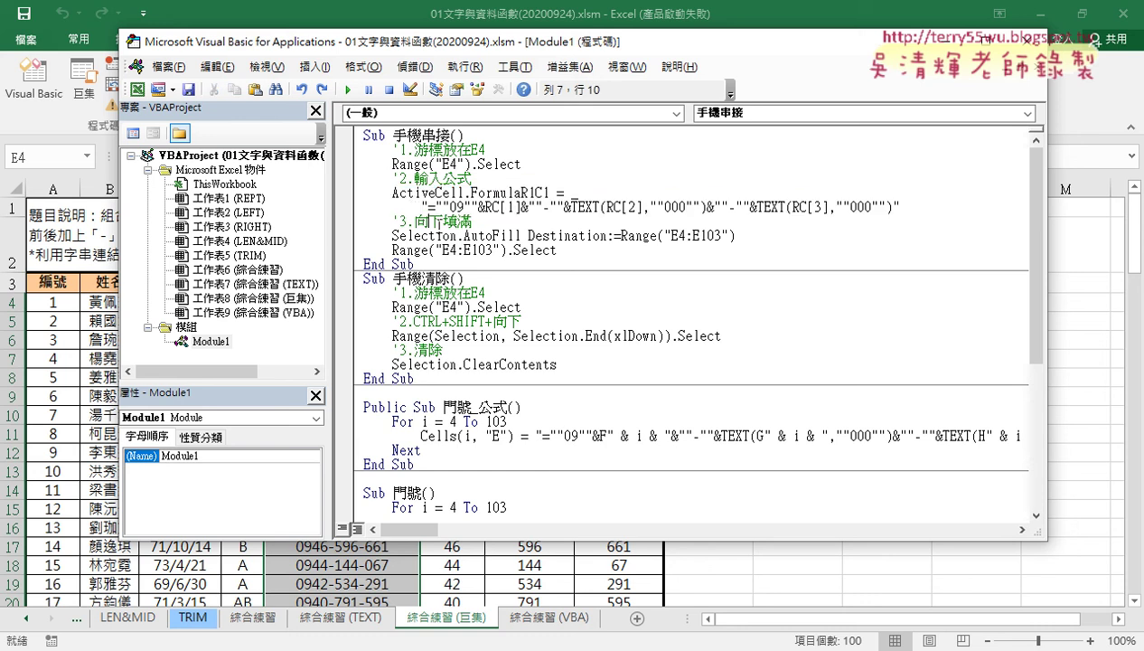
pyautogui.press('Down')
pyautogui.press('Down')
pyautogui.press('Down')
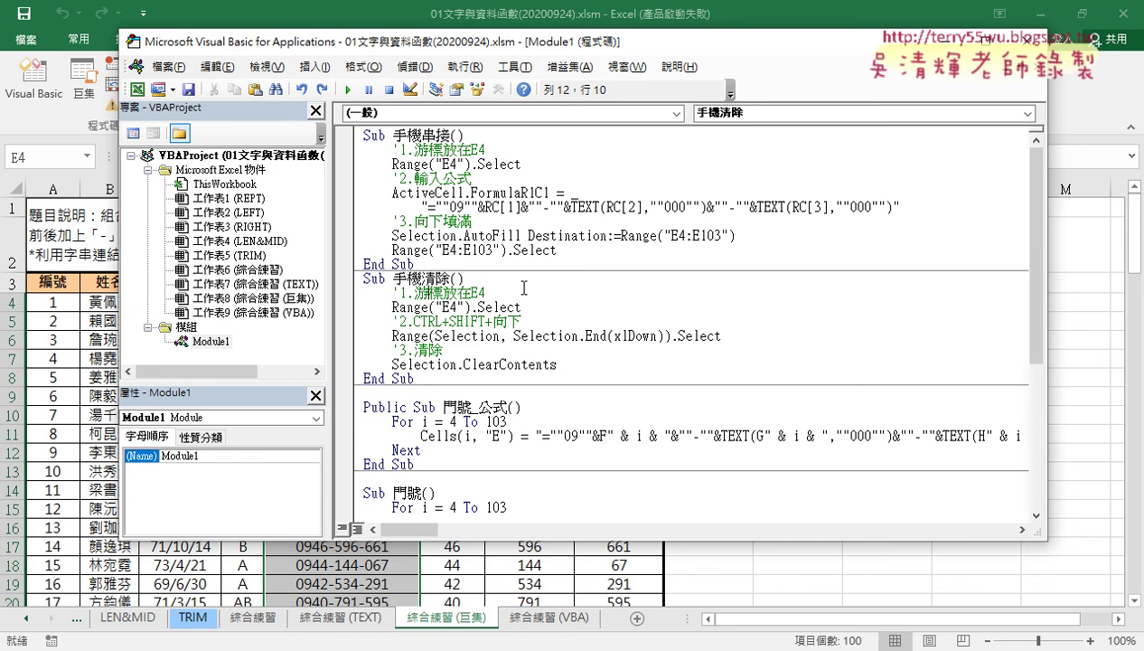
pyautogui.moveTo(486, 149); pyautogui.dragTo(400, 149)
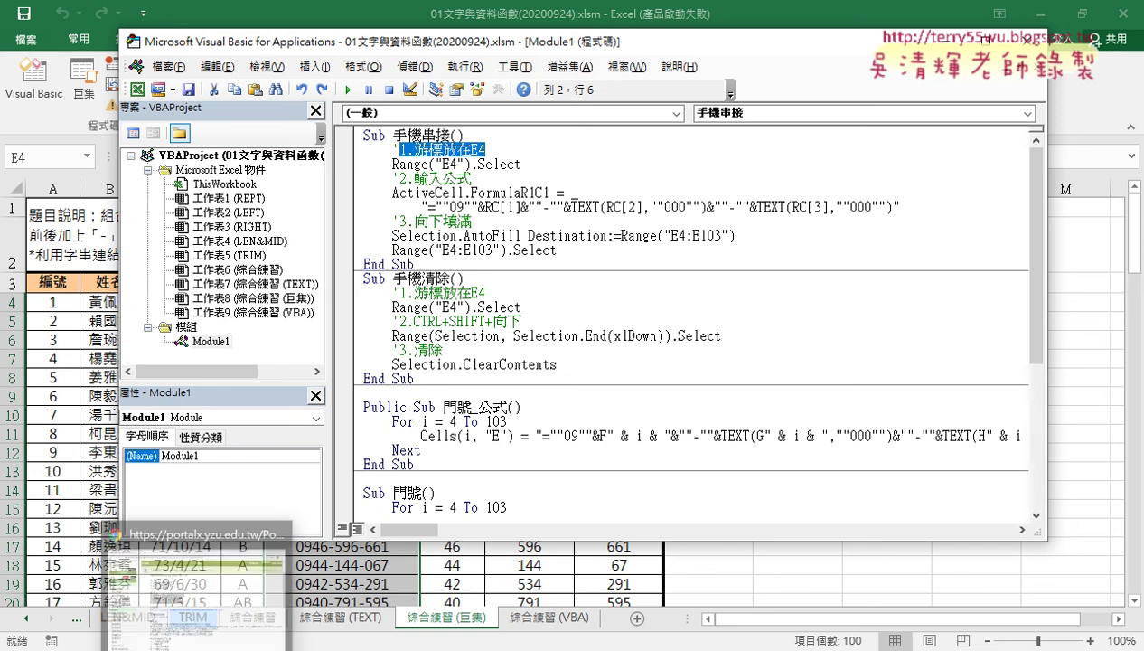
pyautogui.click(202, 623)
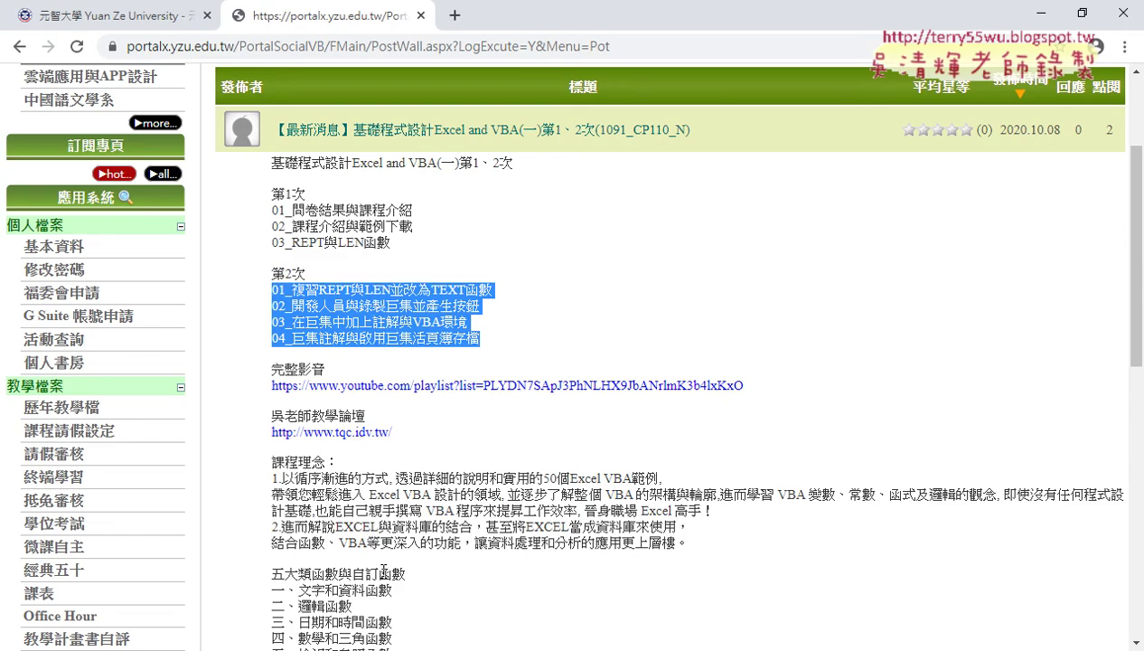
pyautogui.scroll(2, 442, 506)
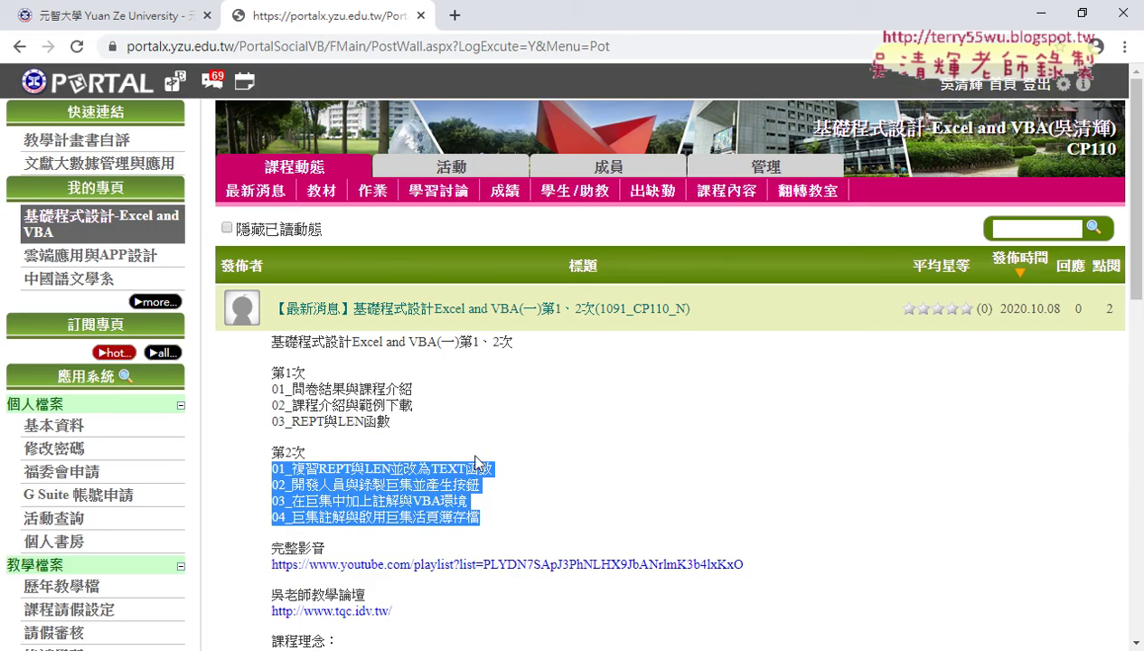
pyautogui.moveTo(101, 223)
pyautogui.click(134, 231)
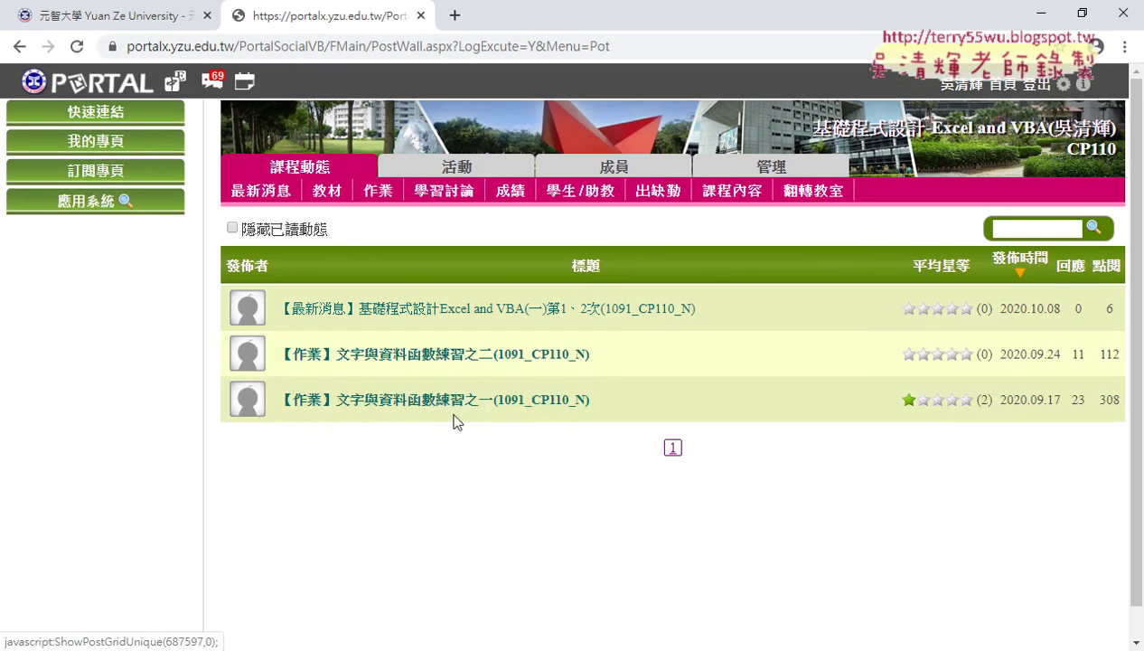
pyautogui.click(575, 310)
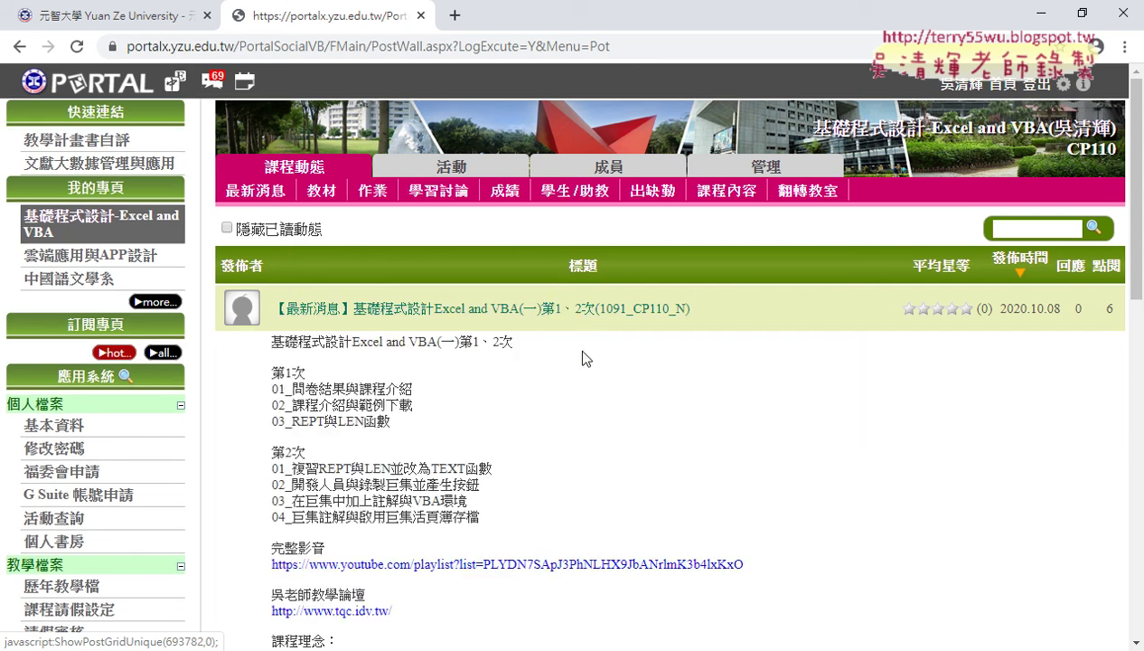
pyautogui.scroll(-1, 579, 352)
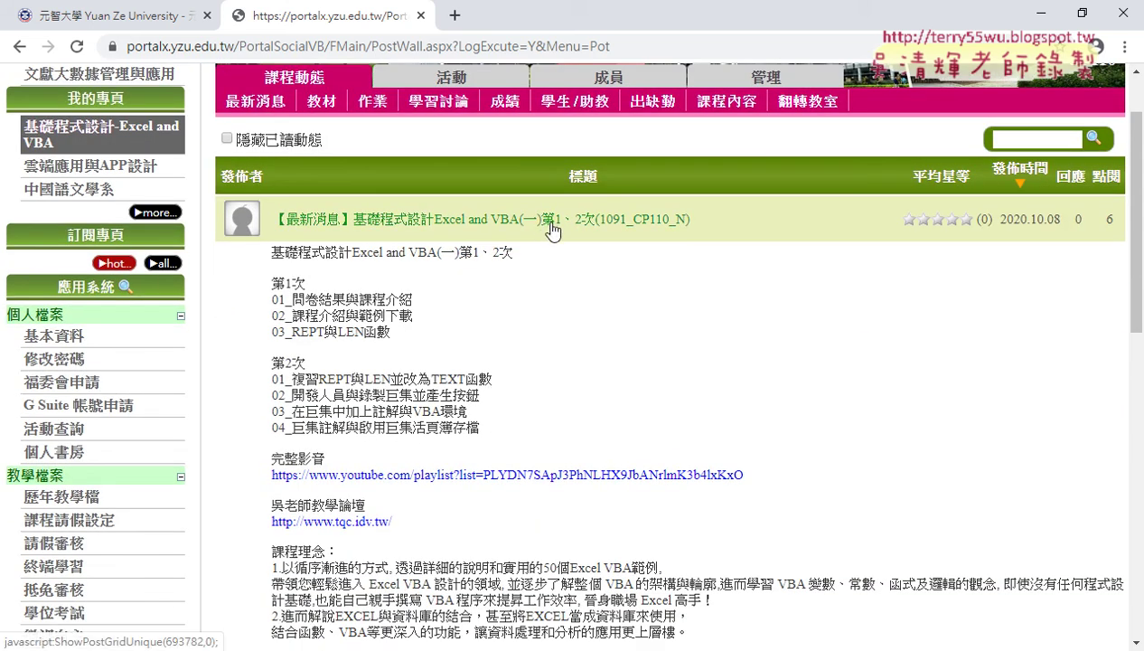
pyautogui.moveTo(691, 219); pyautogui.dragTo(543, 220)
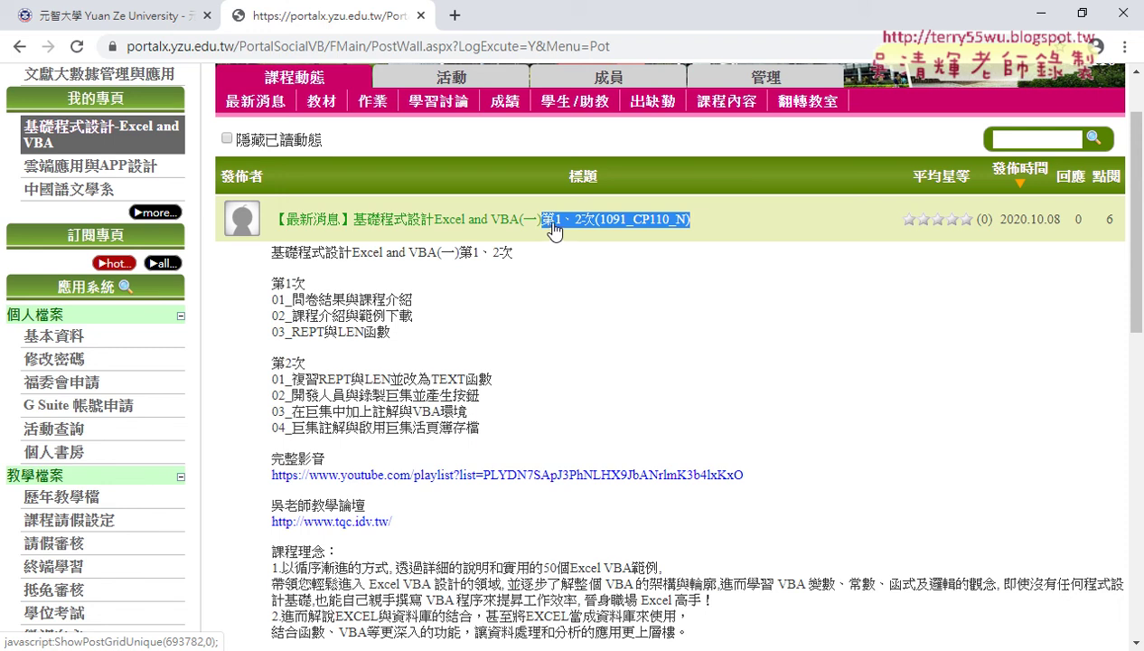
pyautogui.moveTo(271, 252)
pyautogui.mouseDown()
pyautogui.moveTo(273, 298)
pyautogui.moveTo(357, 315)
pyautogui.moveTo(270, 299)
pyautogui.moveTo(390, 338)
pyautogui.mouseUp()
pyautogui.click(393, 336)
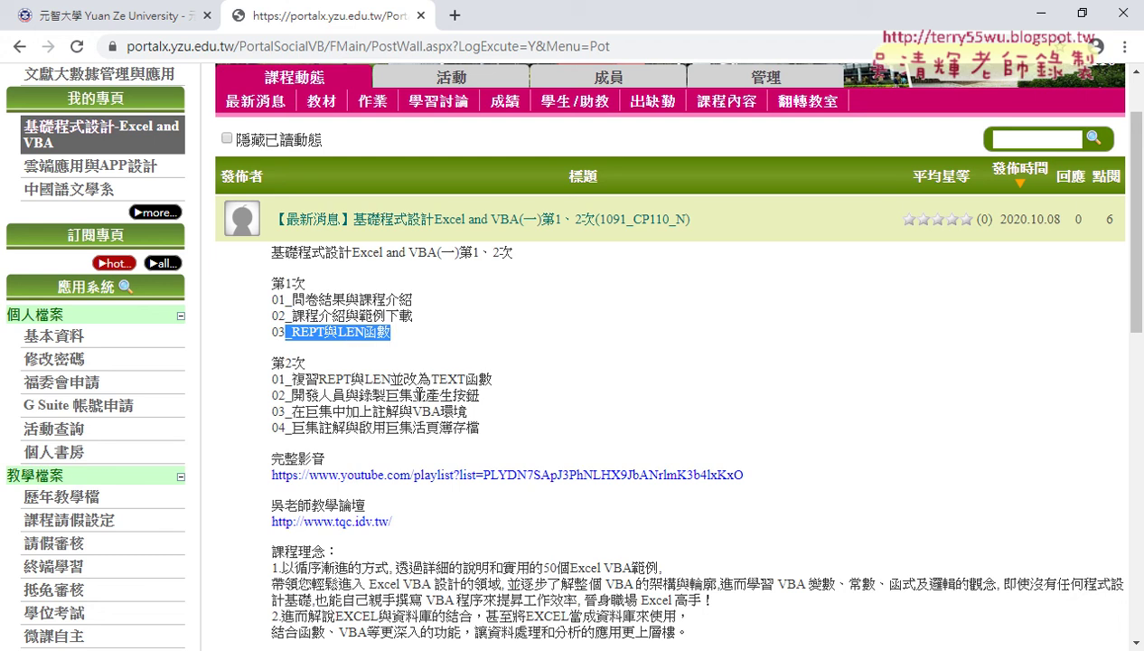
pyautogui.moveTo(432, 379); pyautogui.dragTo(492, 383)
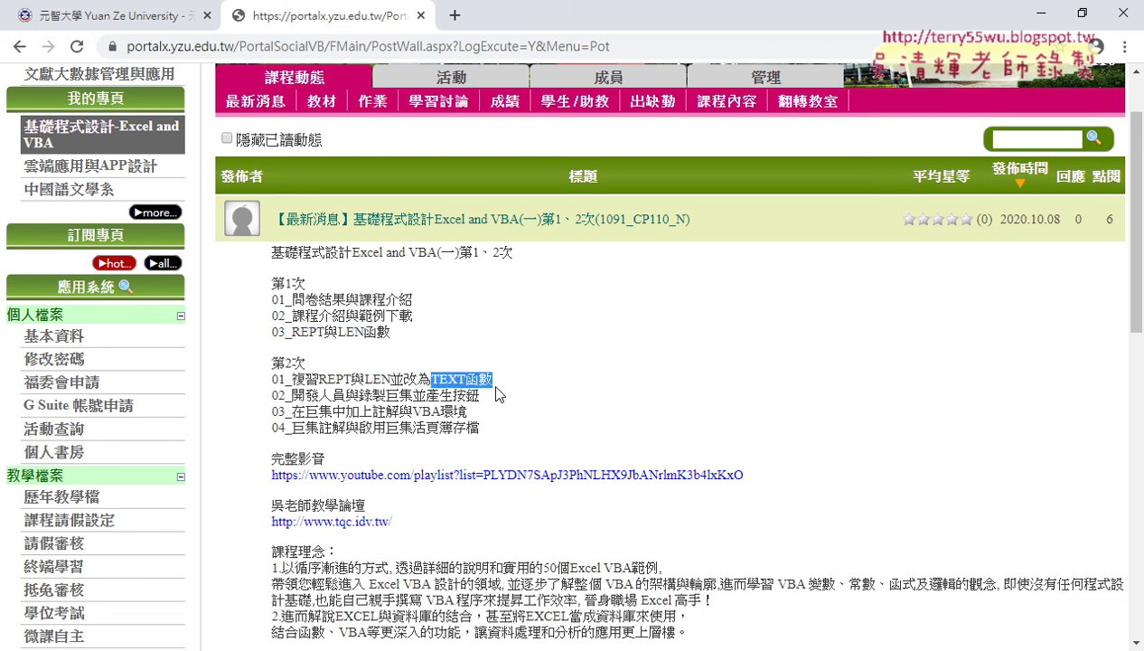
pyautogui.moveTo(291, 394); pyautogui.dragTo(348, 395)
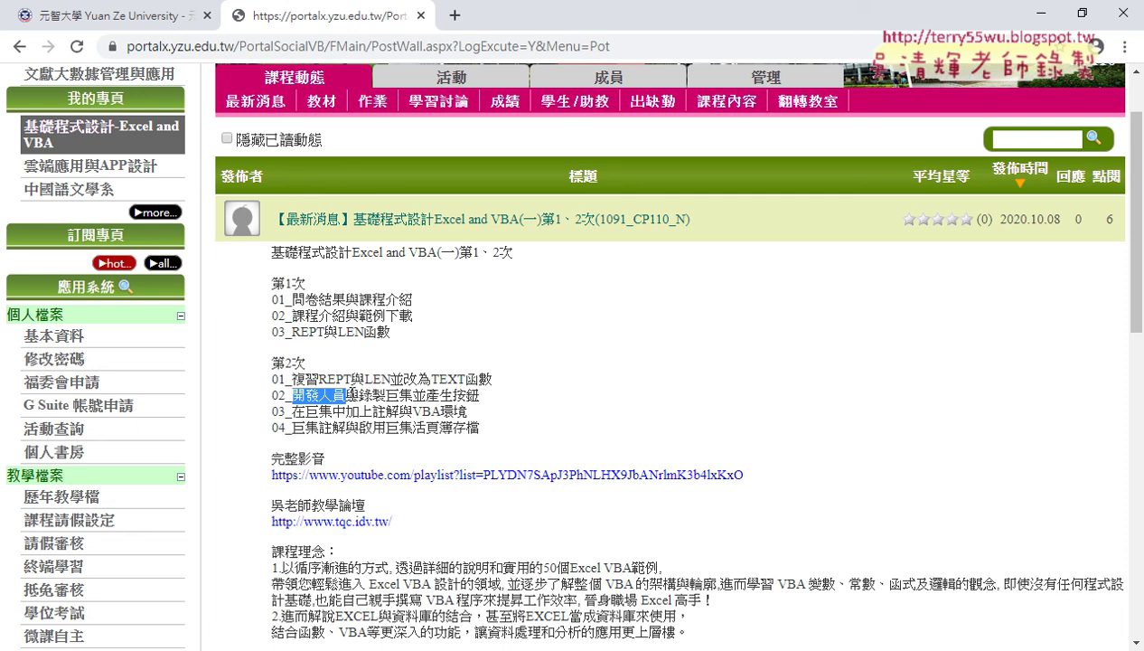
pyautogui.moveTo(359, 395); pyautogui.dragTo(479, 395)
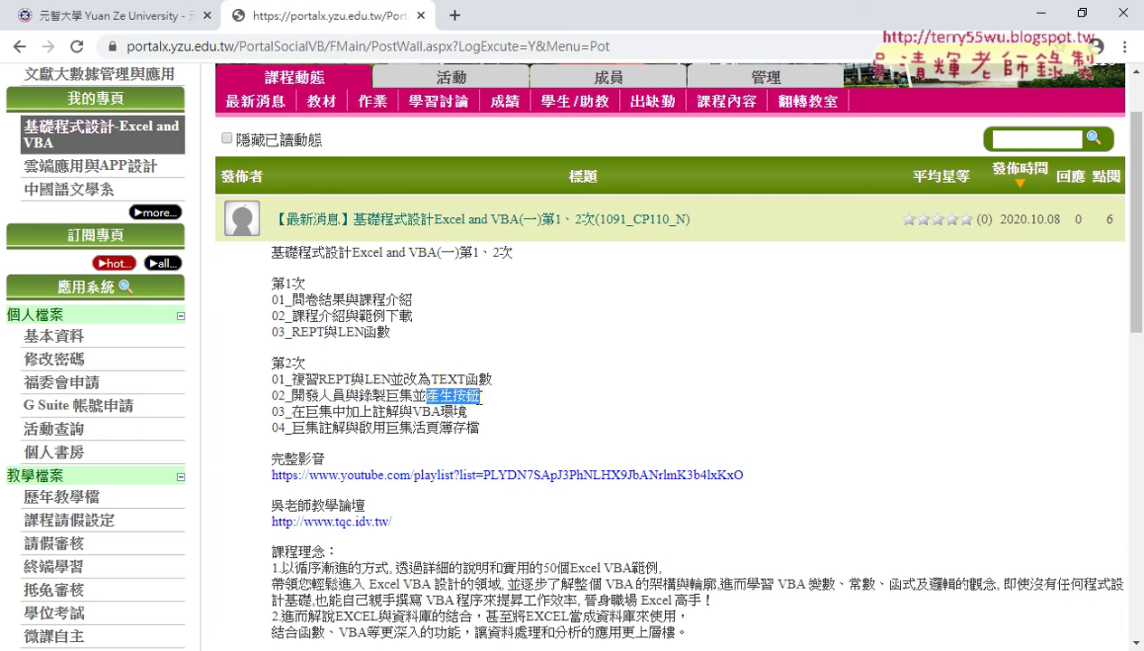
pyautogui.moveTo(291, 395); pyautogui.dragTo(480, 395)
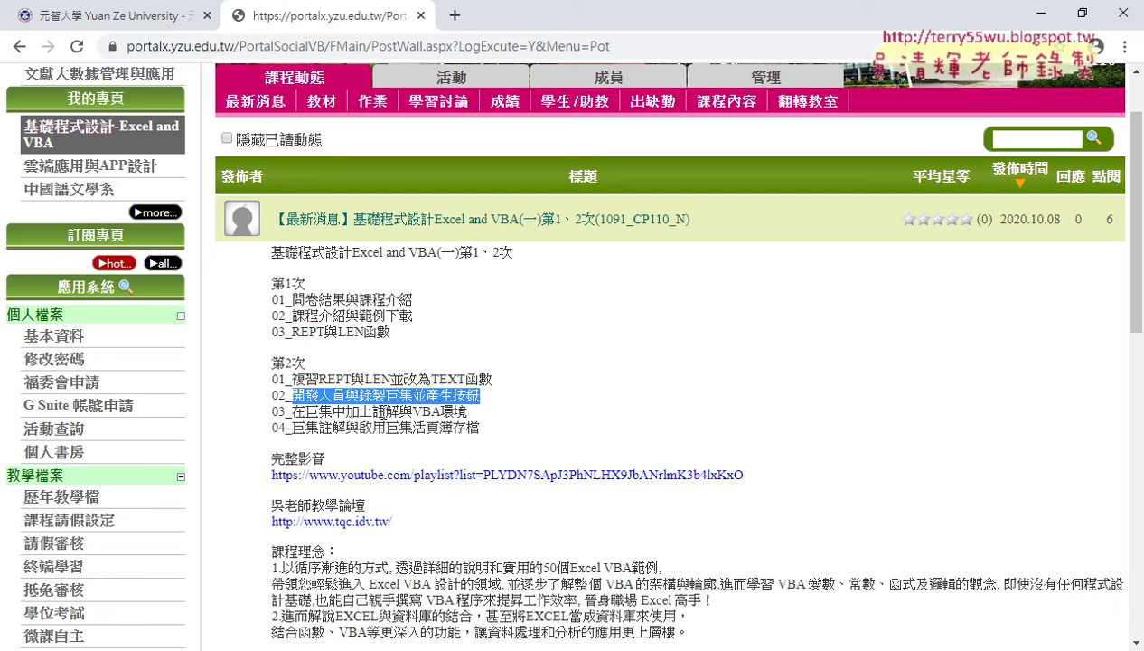
pyautogui.moveTo(305, 411); pyautogui.dragTo(467, 411)
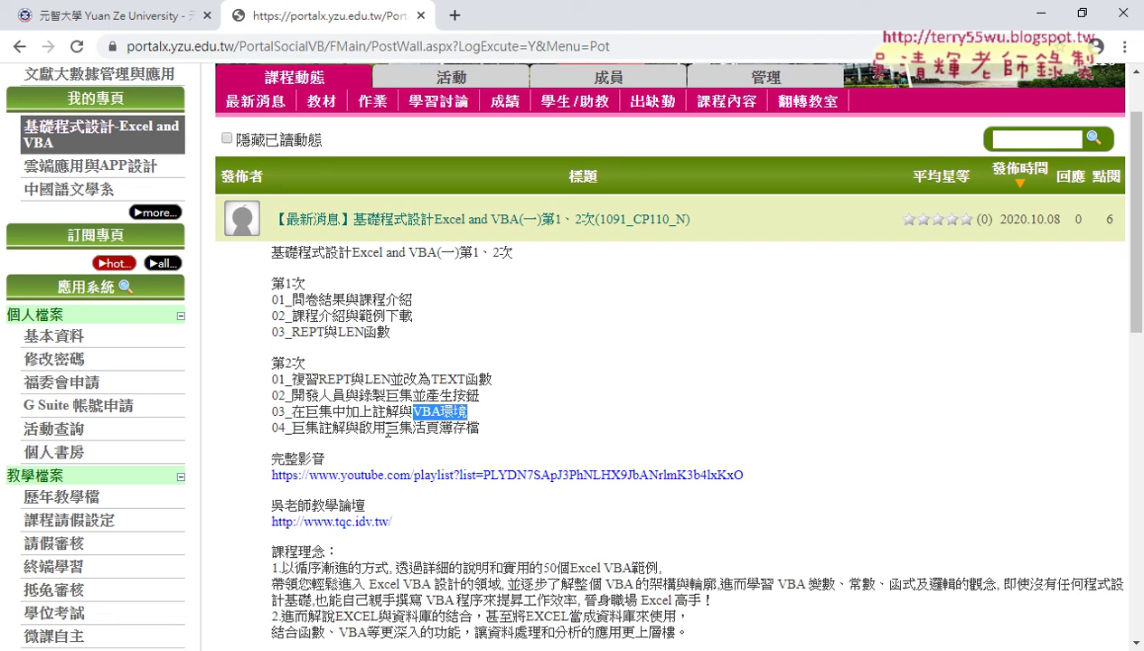
pyautogui.click(384, 425)
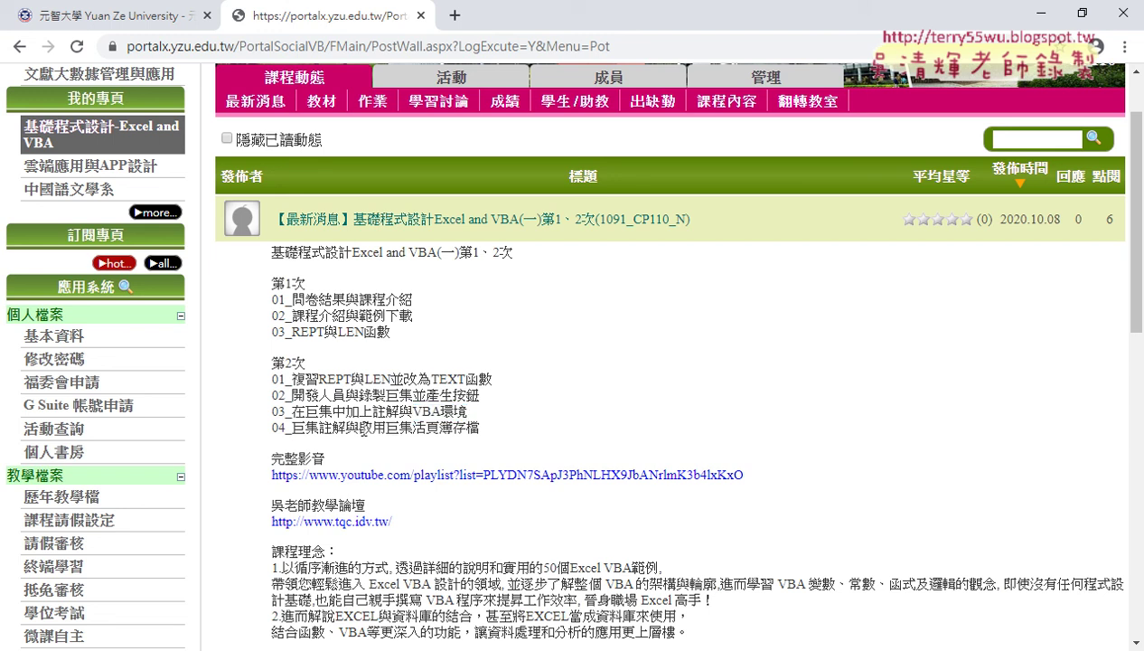
pyautogui.moveTo(359, 427); pyautogui.dragTo(481, 430)
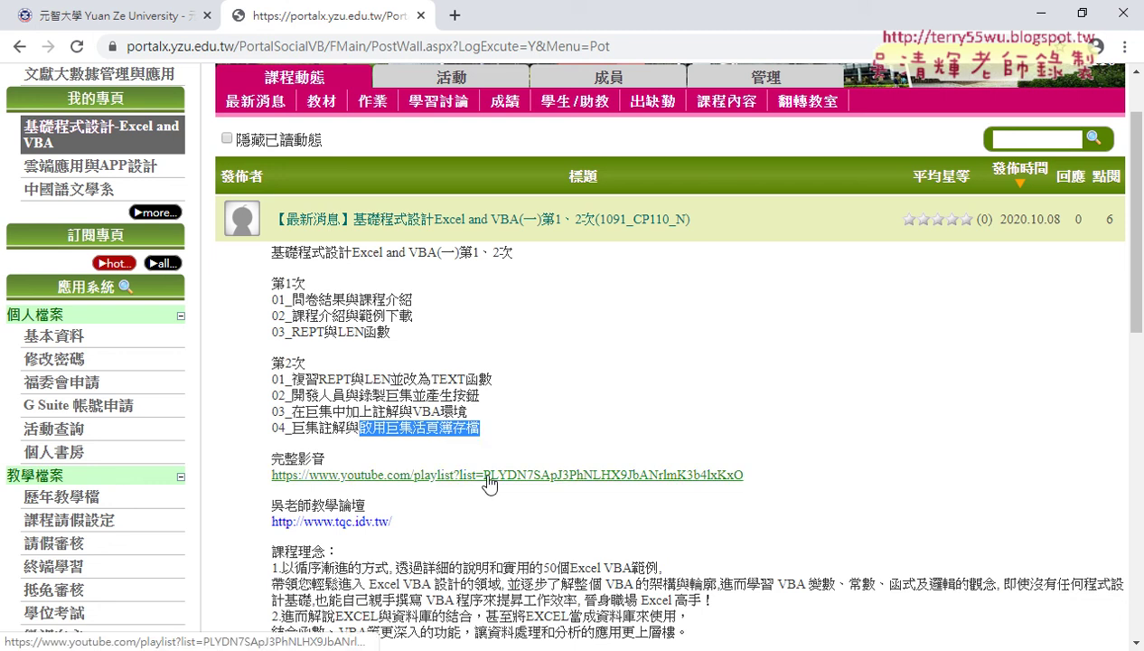
pyautogui.click(307, 474)
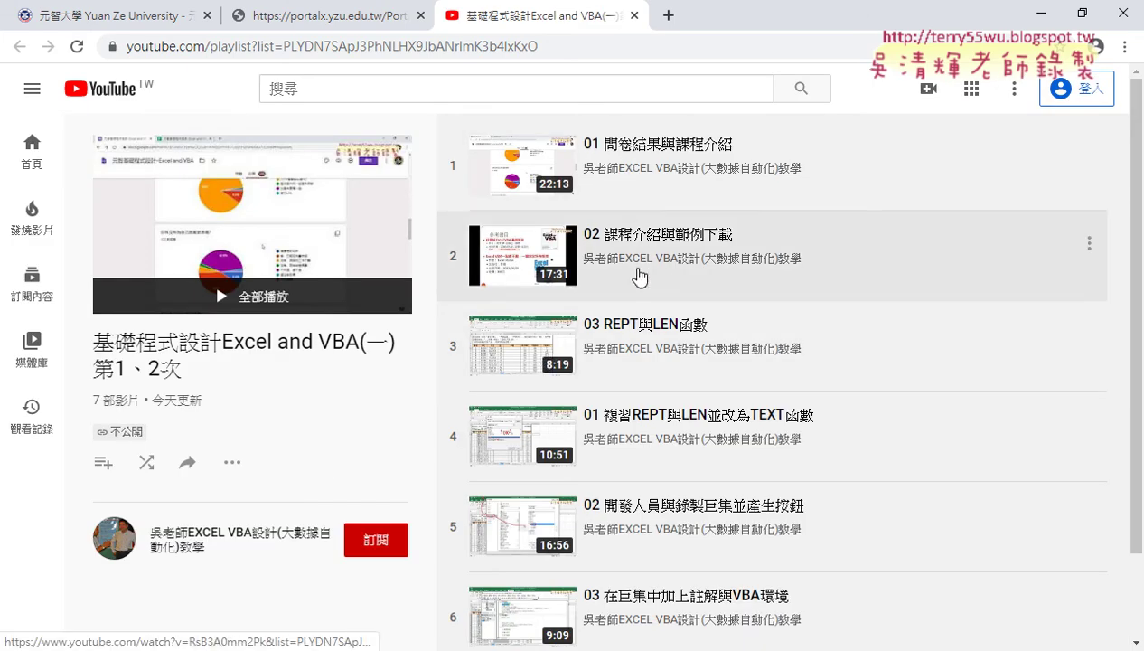
pyautogui.scroll(-2, 625, 606)
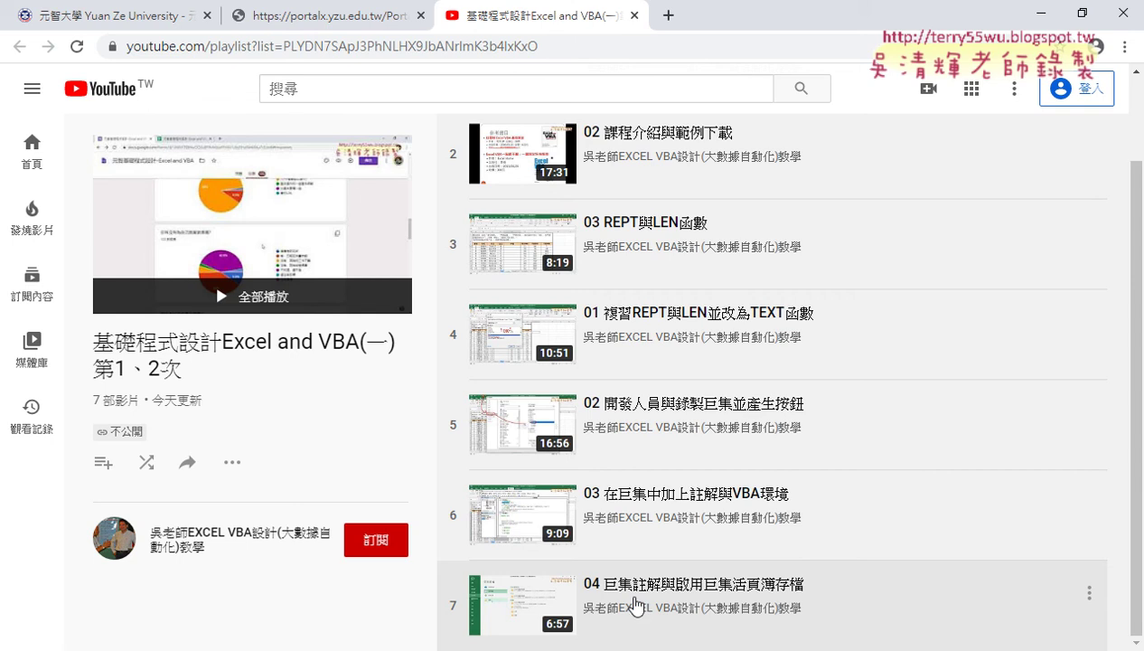
pyautogui.scroll(2, 628, 316)
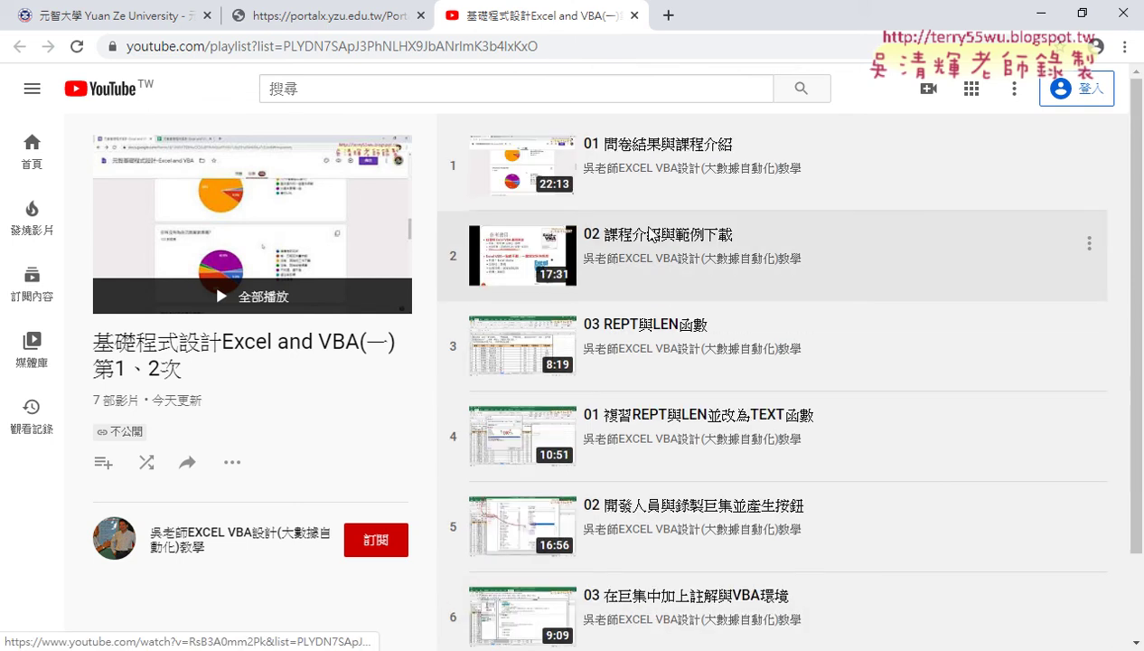
pyautogui.scroll(-2, 633, 352)
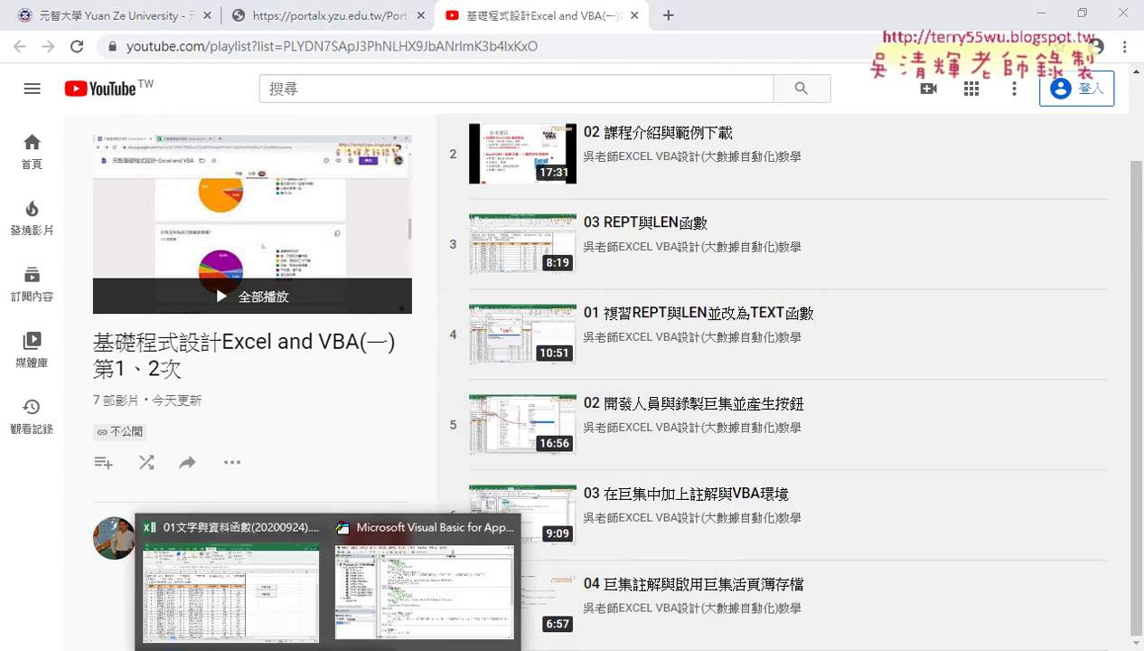
# In the Excel workbook, empty the 手機 column with 手機清除 and refill it with 手機串接.
pyautogui.click(260, 598)
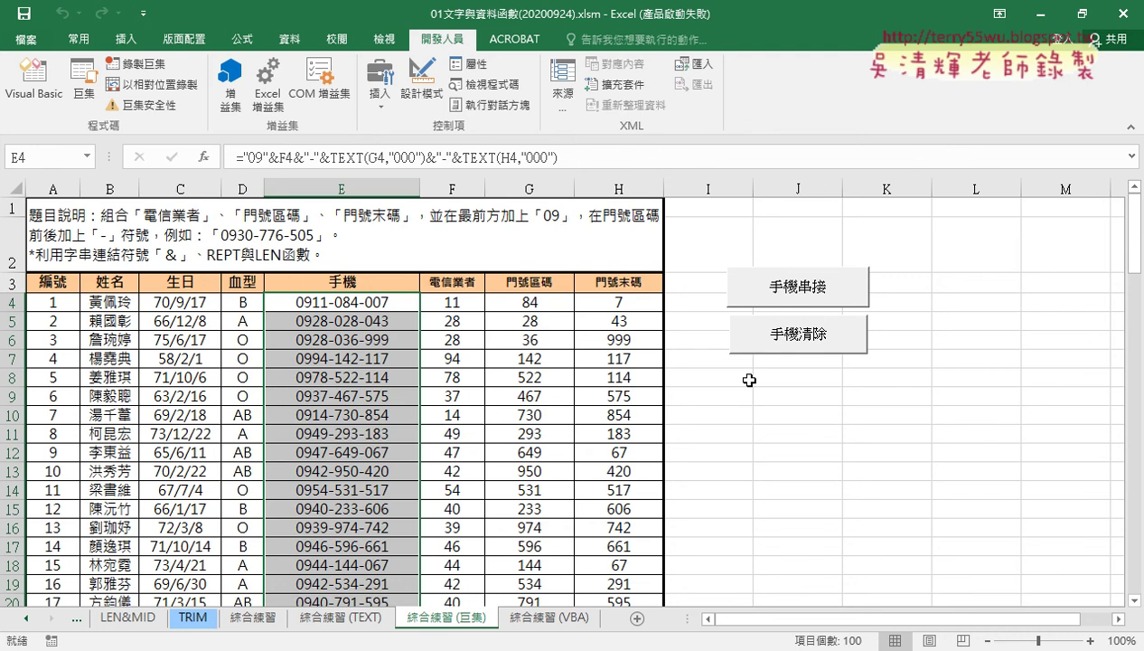
pyautogui.click(777, 341)
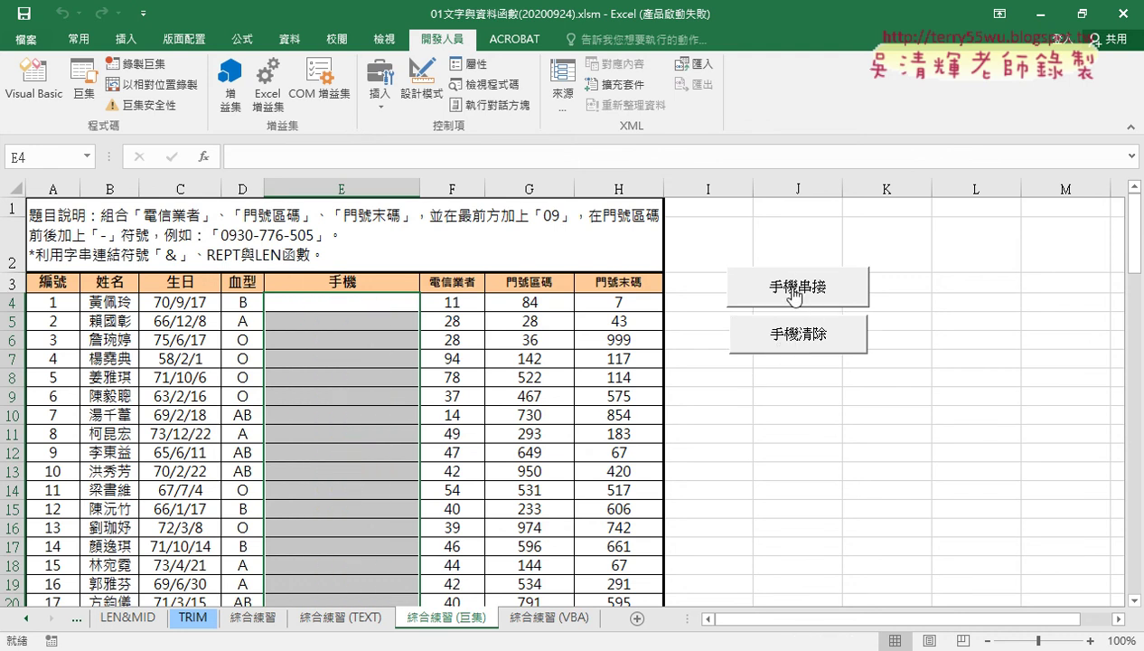
pyautogui.click(795, 296)
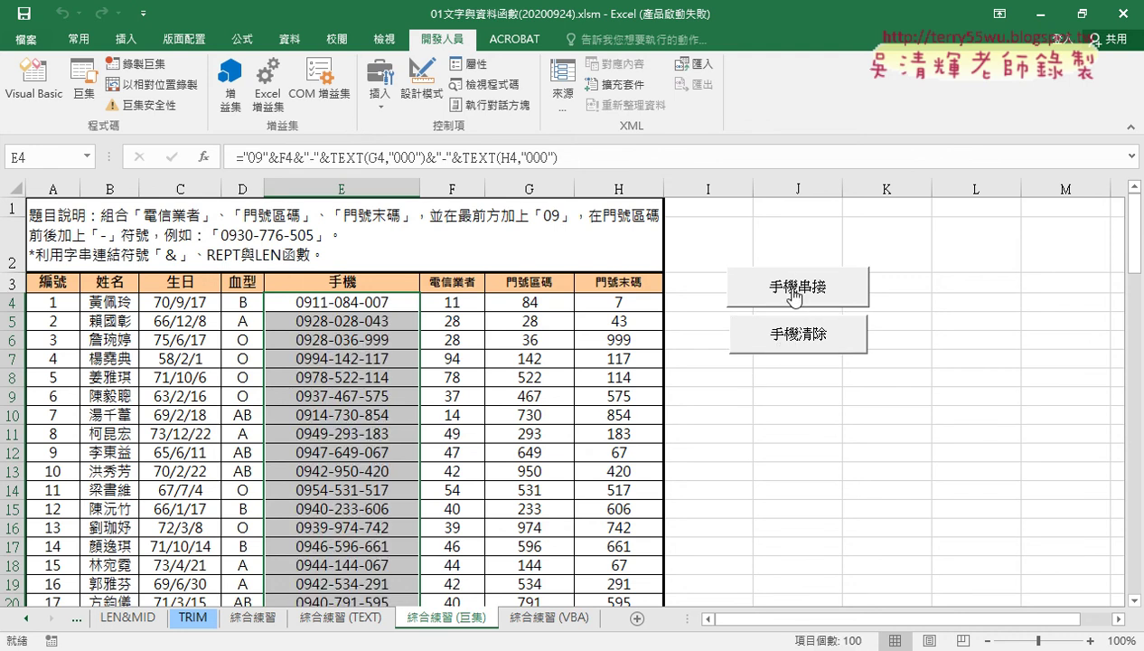
# Switch to the 綜合練習 (VBA) sheet.
pyautogui.click(551, 618)
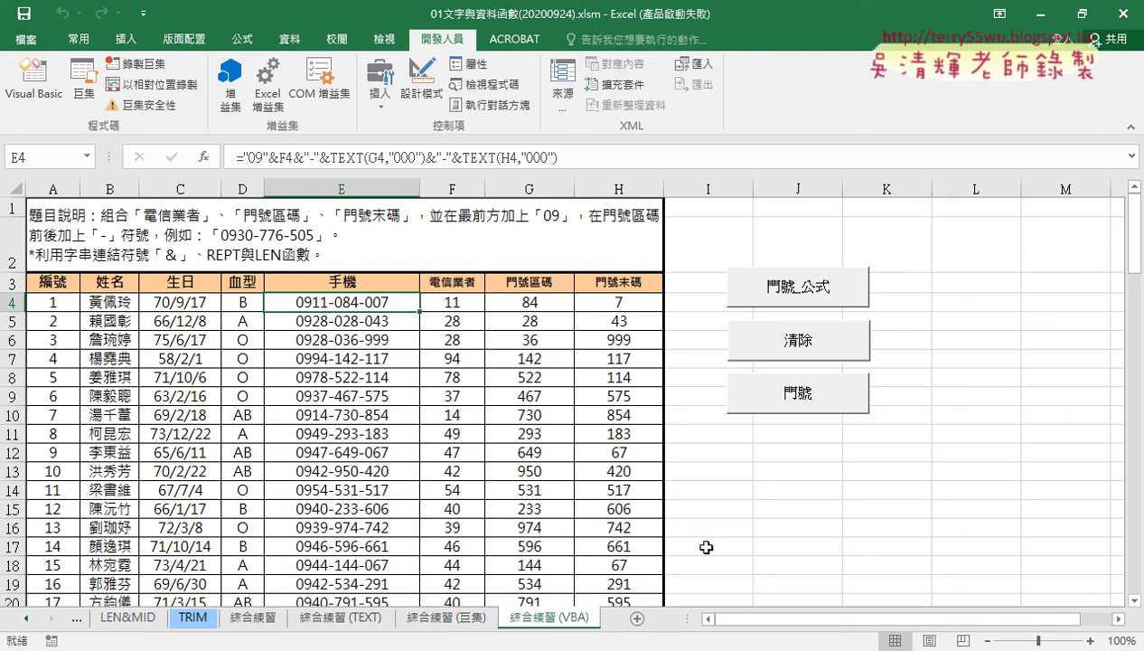
pyautogui.moveTo(818, 439)
pyautogui.mouseDown()
pyautogui.moveTo(712, 342)
pyautogui.moveTo(791, 443)
pyautogui.mouseUp()
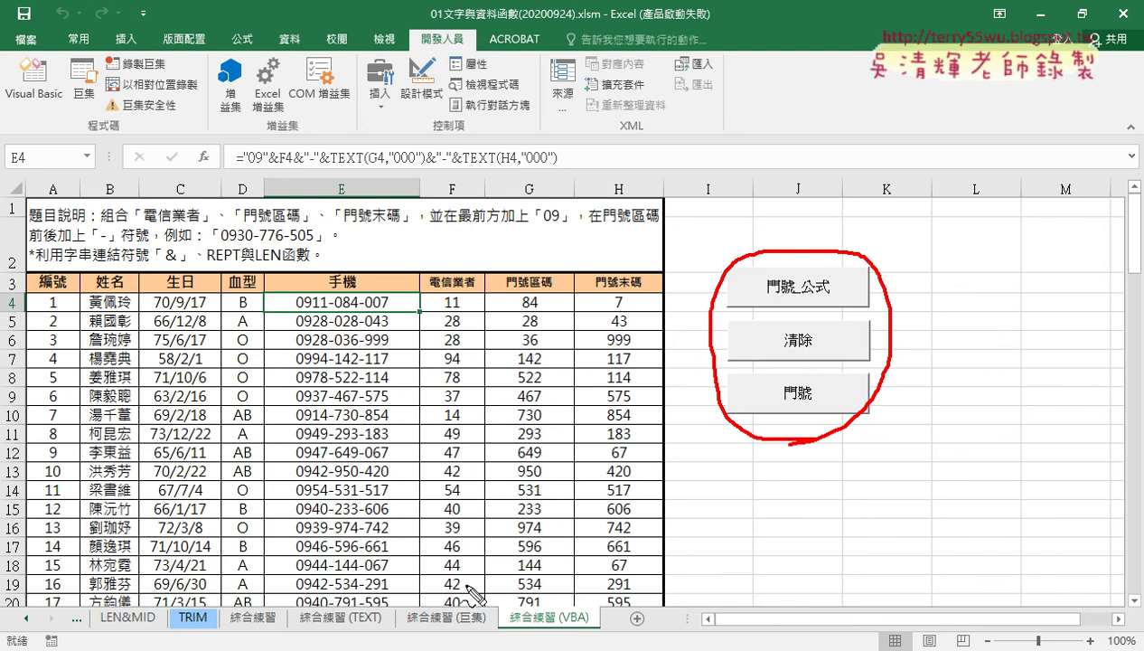
pyautogui.press('Escape')
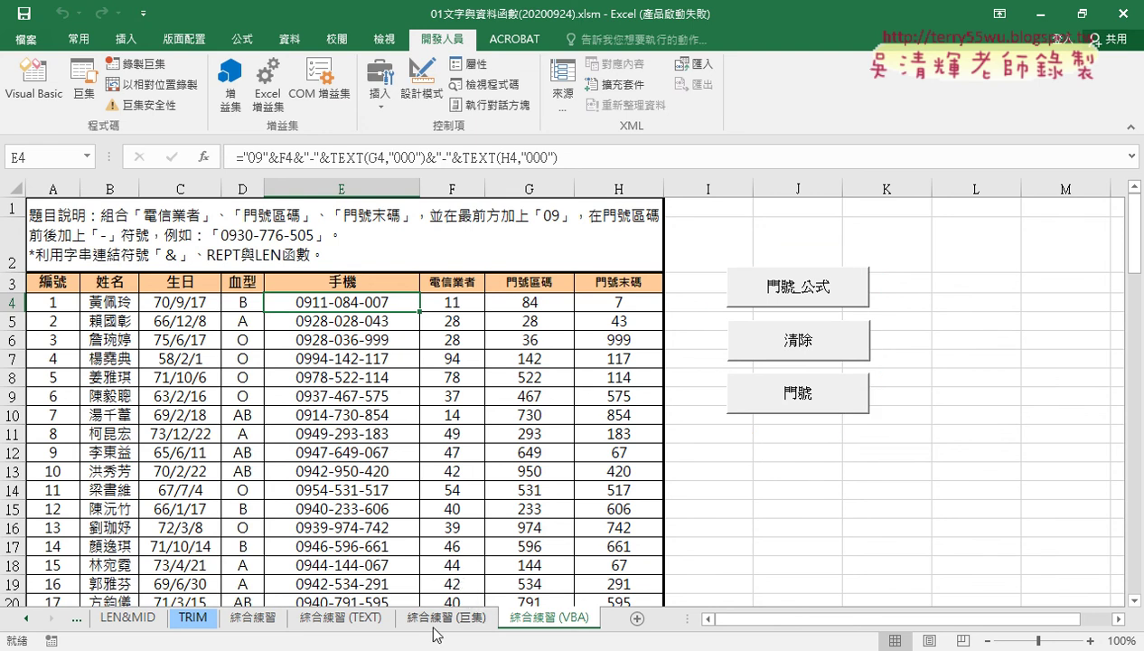
# Duplicate the 綜合練習 (巨集) sheet by dragging its tab, then delete the copy.
pyautogui.click(440, 620)
pyautogui.moveTo(440, 620); pyautogui.dragTo(506, 620)
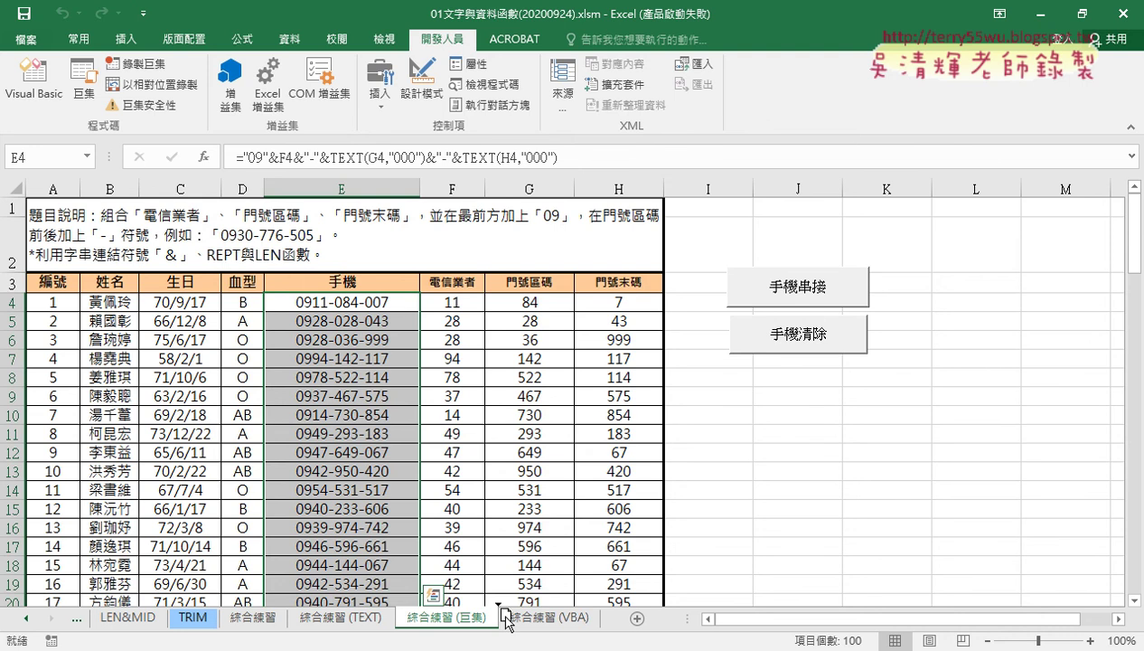
pyautogui.moveTo(506, 619); pyautogui.dragTo(507, 622)
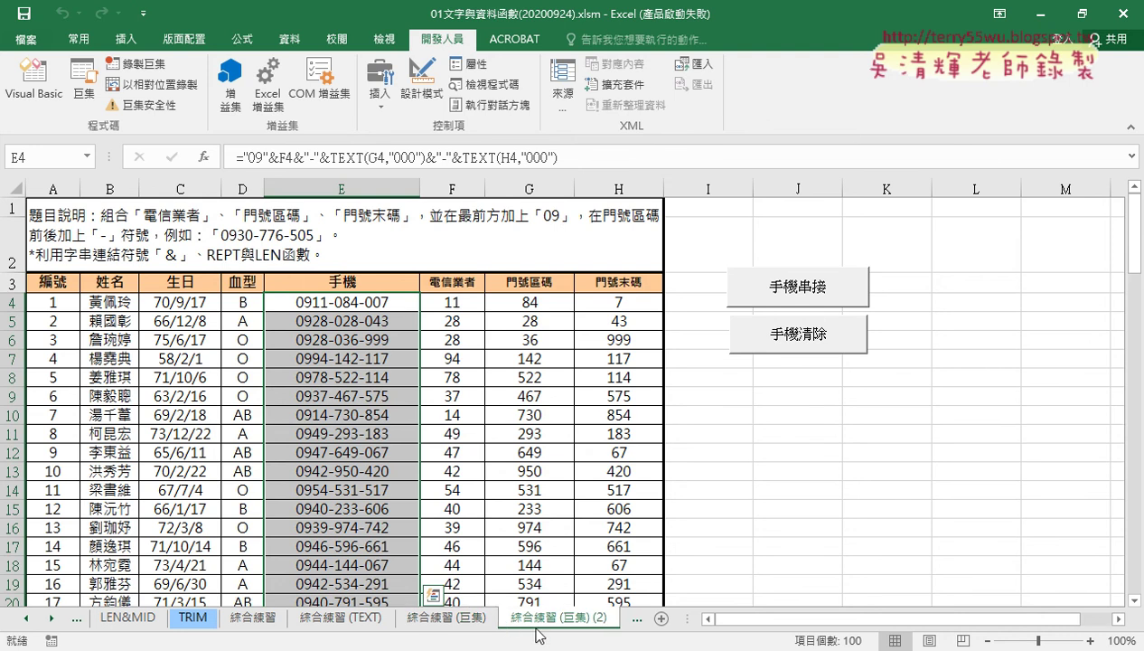
pyautogui.doubleClick(597, 617)
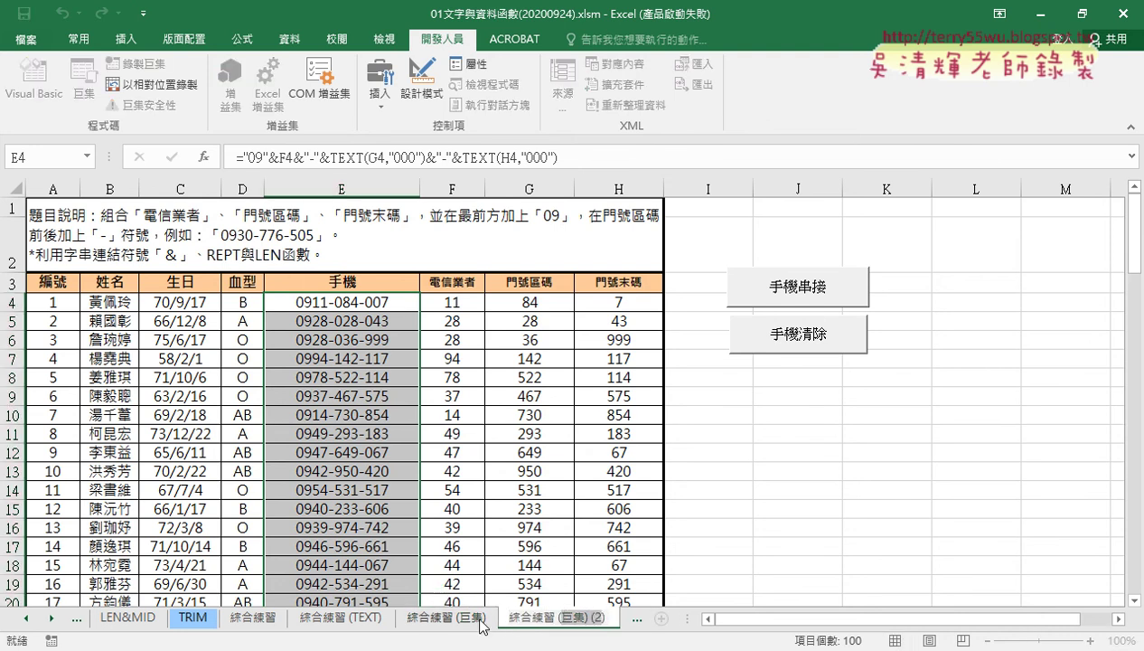
pyautogui.press('Return')
pyautogui.rightClick(540, 624)
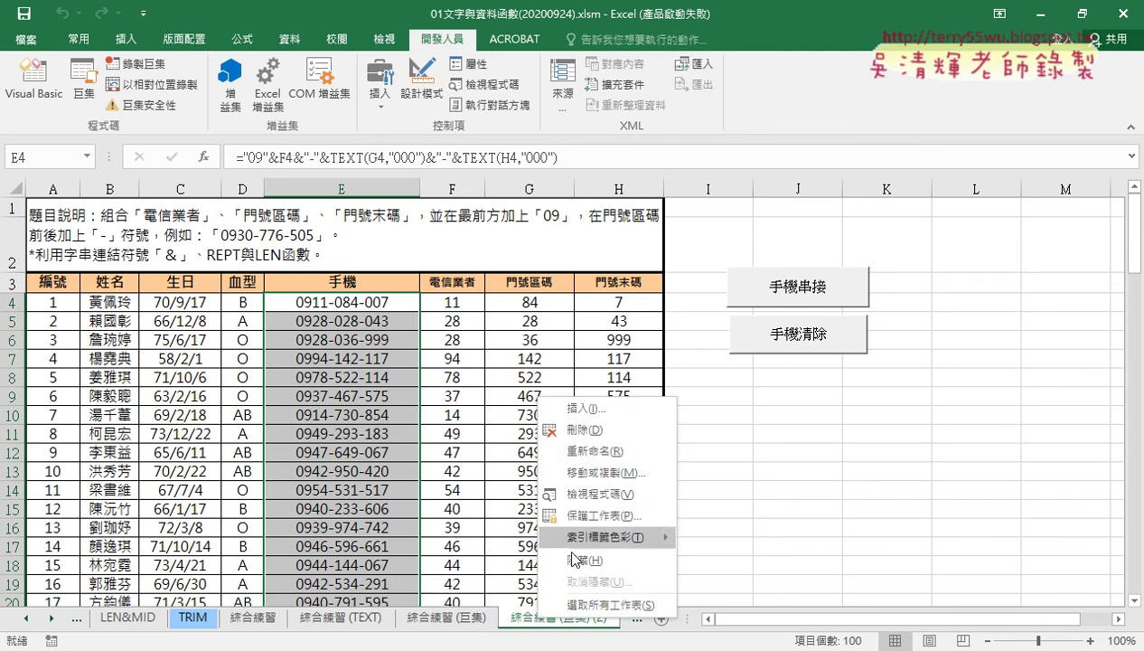
pyautogui.click(569, 425)
pyautogui.click(542, 383)
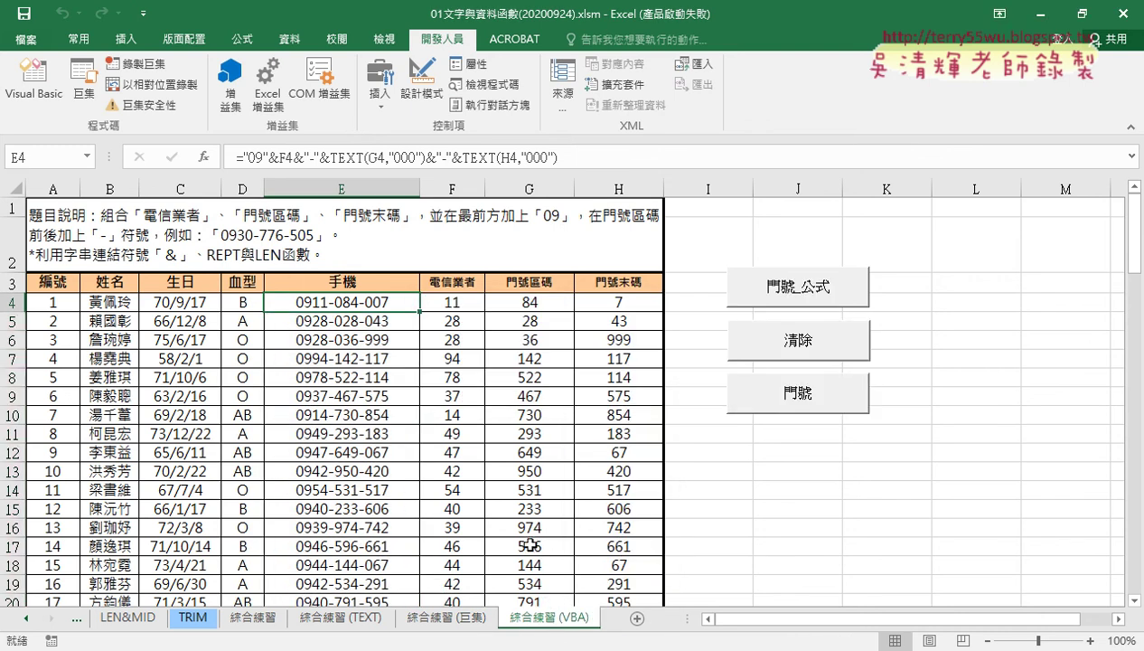
# Clear column E, check E4's TEXT formula on 綜合練習 (TEXT), then run 門號_公式 on 綜合練習 (VBA).
pyautogui.click(779, 343)
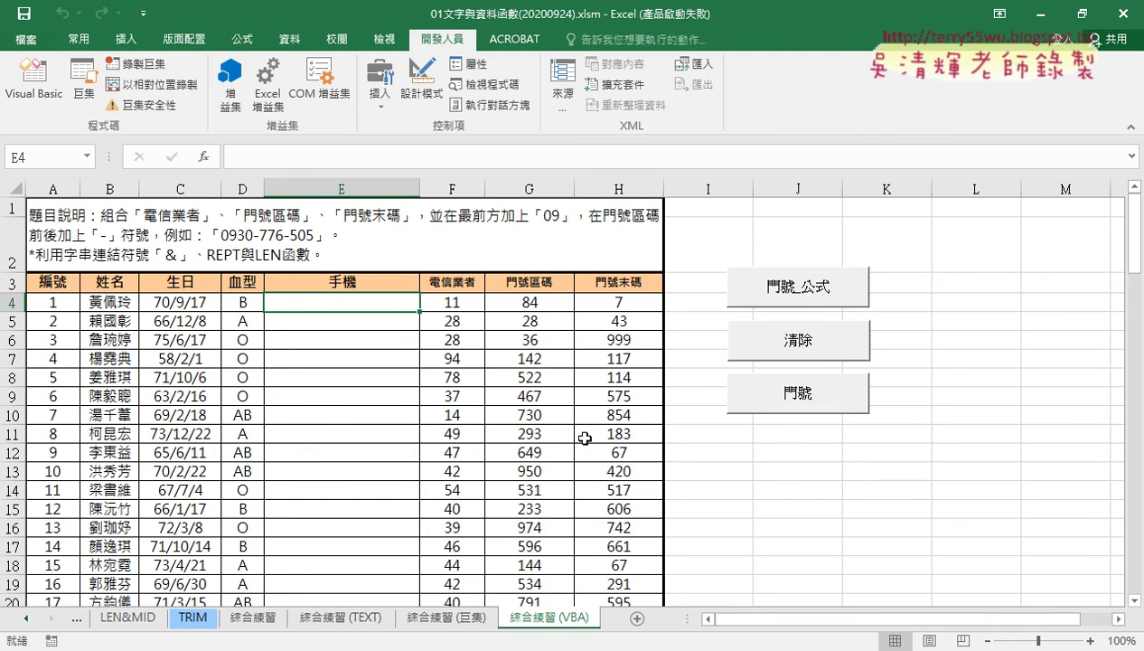
pyautogui.click(342, 620)
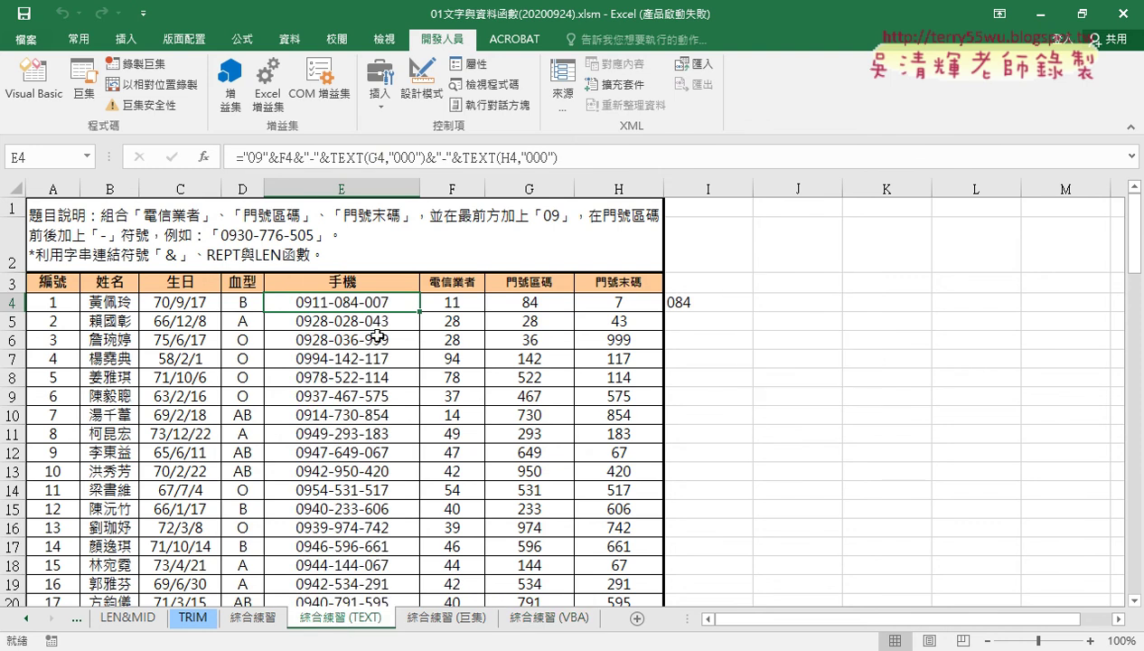
pyautogui.click(504, 155)
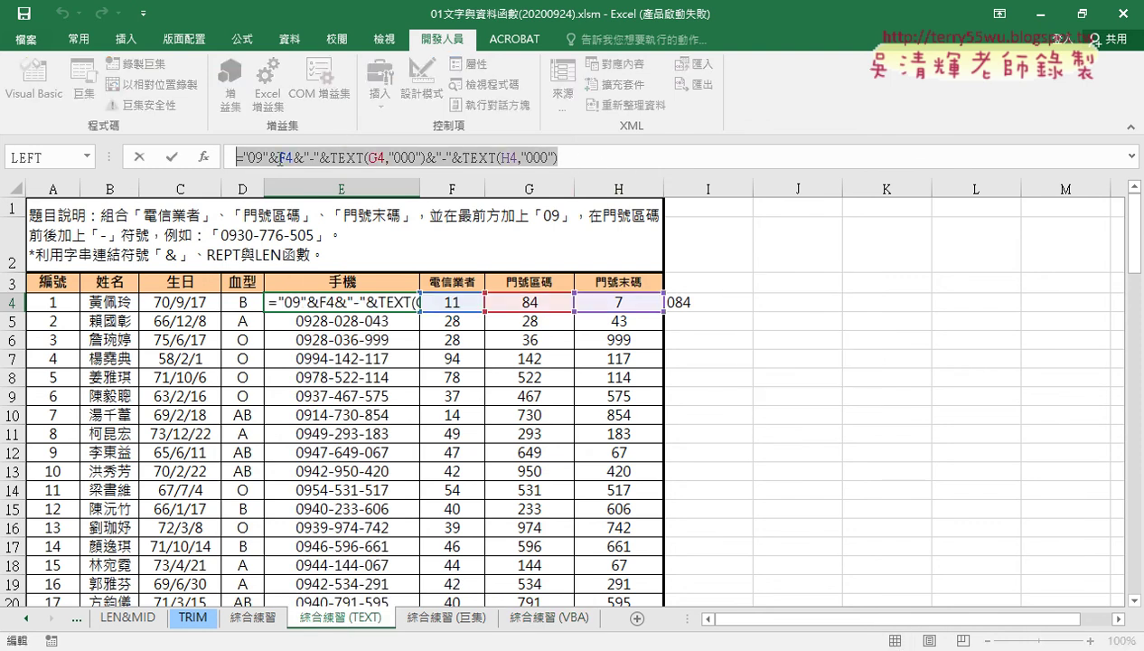
pyautogui.click(138, 157)
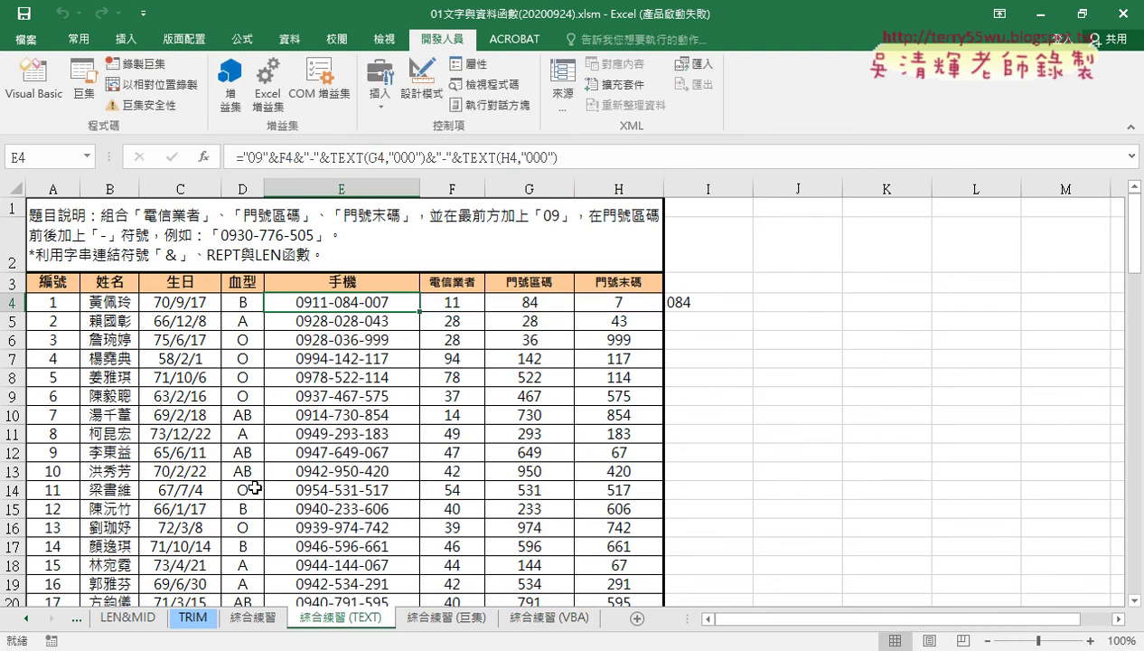
pyautogui.click(543, 617)
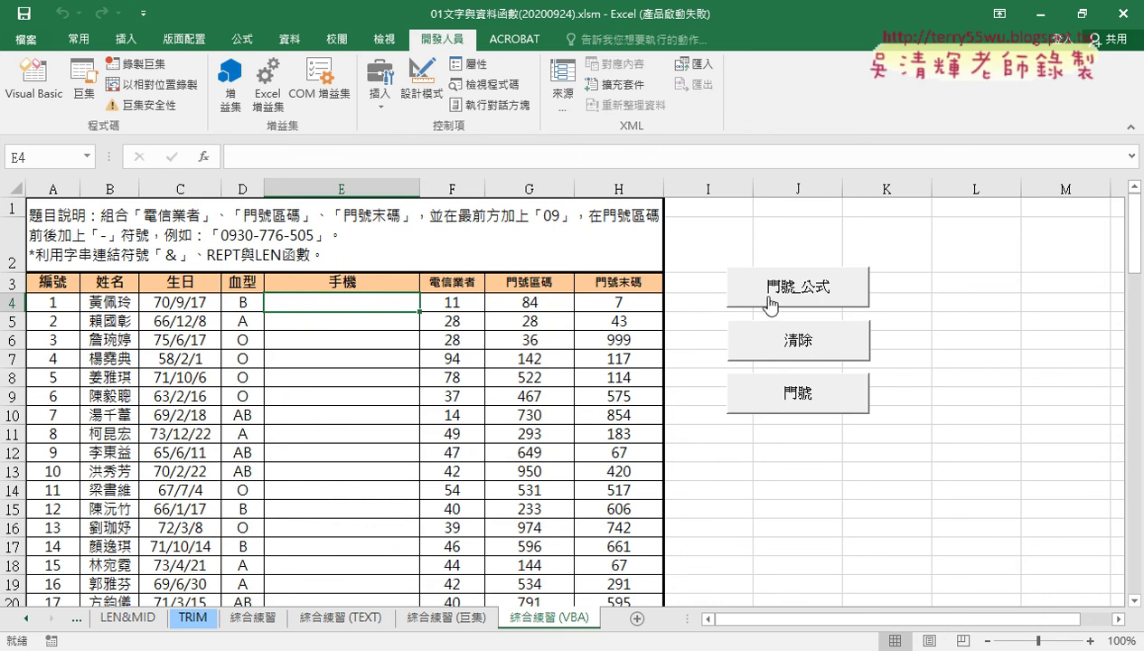
pyautogui.click(748, 294)
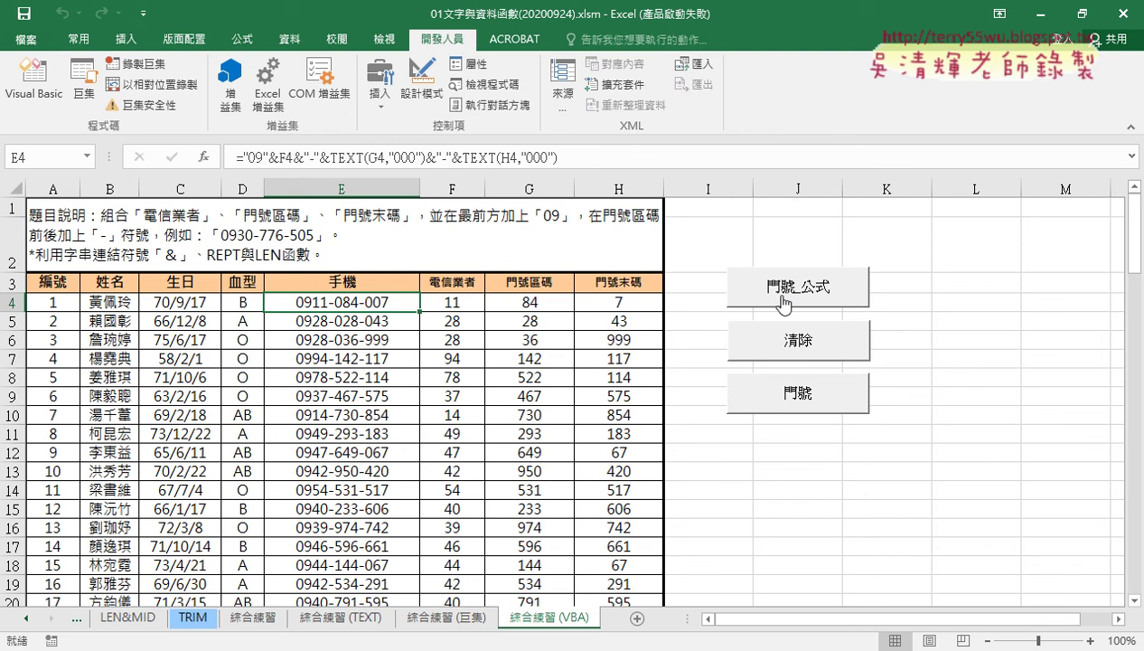
# Clear column E, refill it with 門號_公式, convert it to values with 門號, and inspect E4.
pyautogui.click(766, 345)
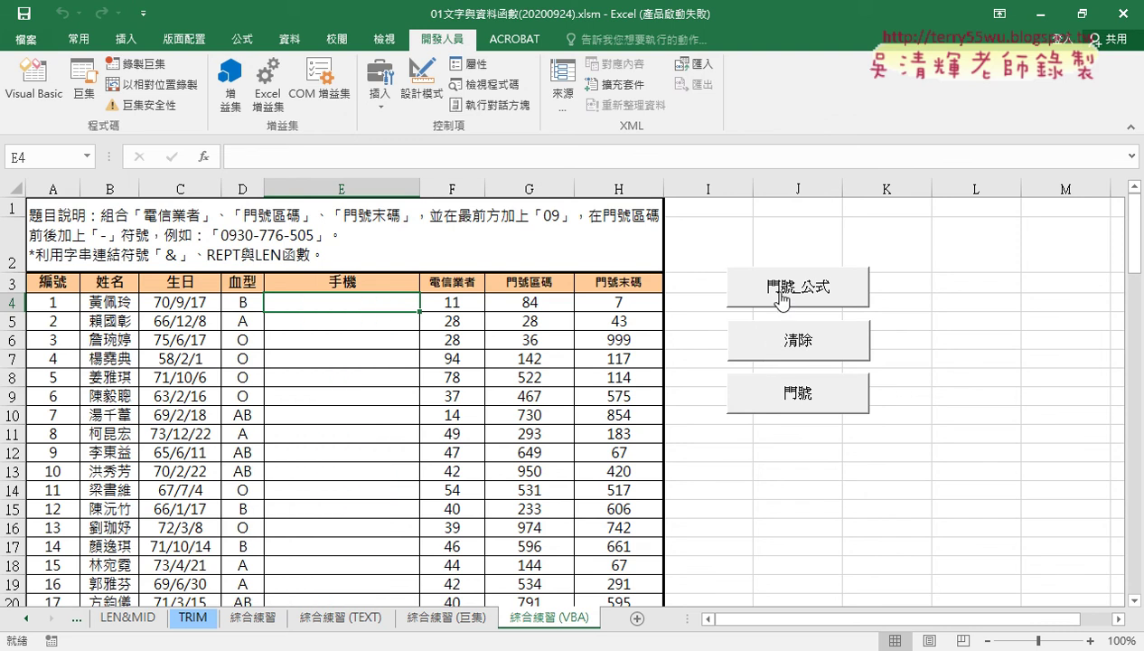
pyautogui.click(782, 301)
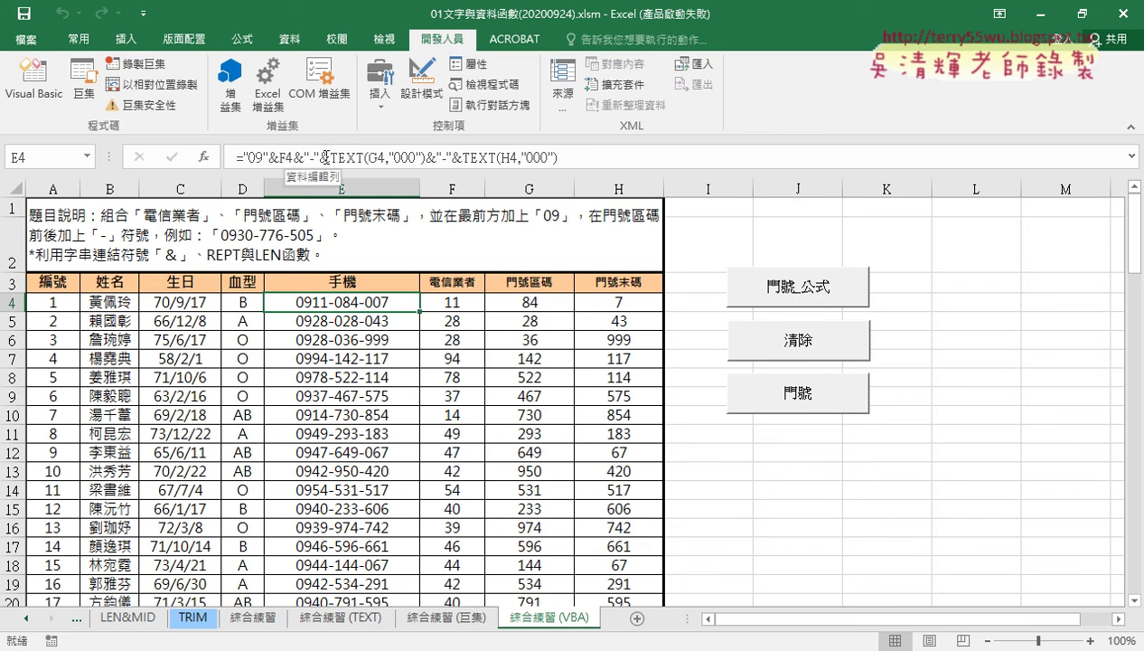
pyautogui.click(799, 403)
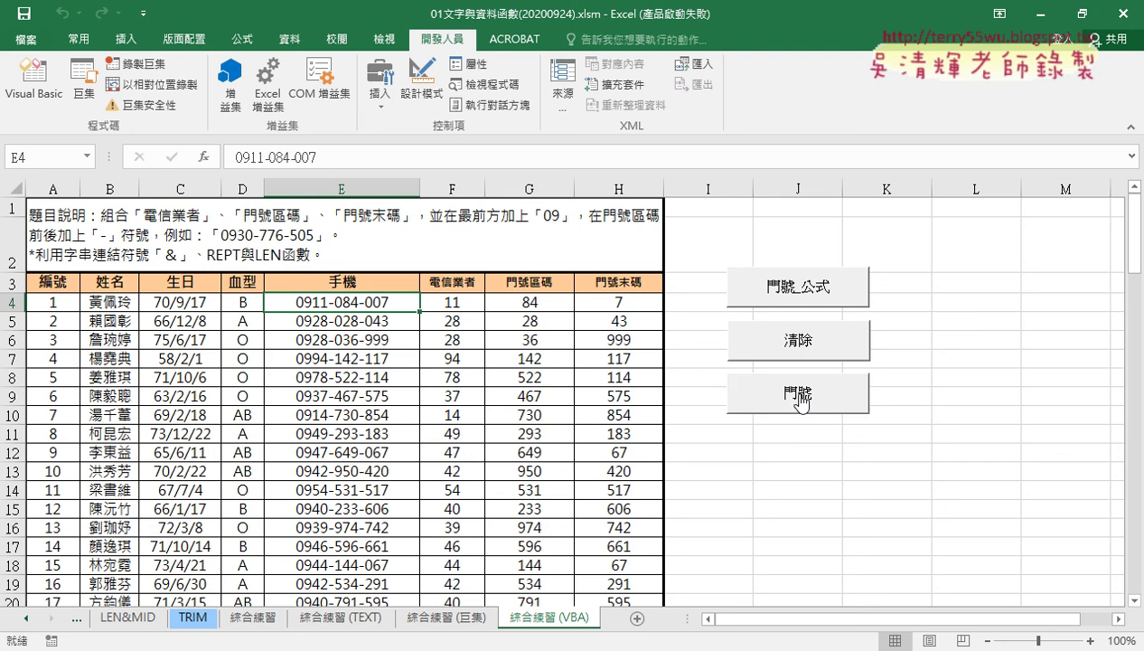
pyautogui.moveTo(795, 417)
pyautogui.mouseDown()
pyautogui.moveTo(811, 389)
pyautogui.moveTo(795, 419)
pyautogui.mouseUp()
pyautogui.moveTo(816, 308); pyautogui.dragTo(837, 285)
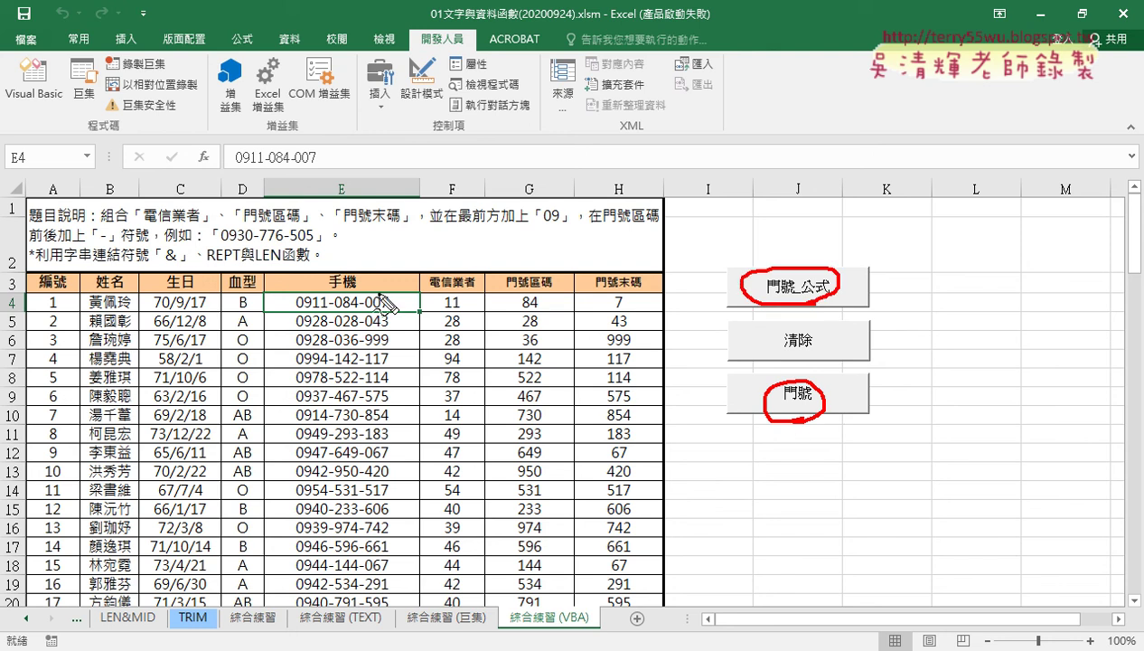
pyautogui.moveTo(370, 297); pyautogui.dragTo(351, 329)
pyautogui.moveTo(233, 185); pyautogui.dragTo(318, 171)
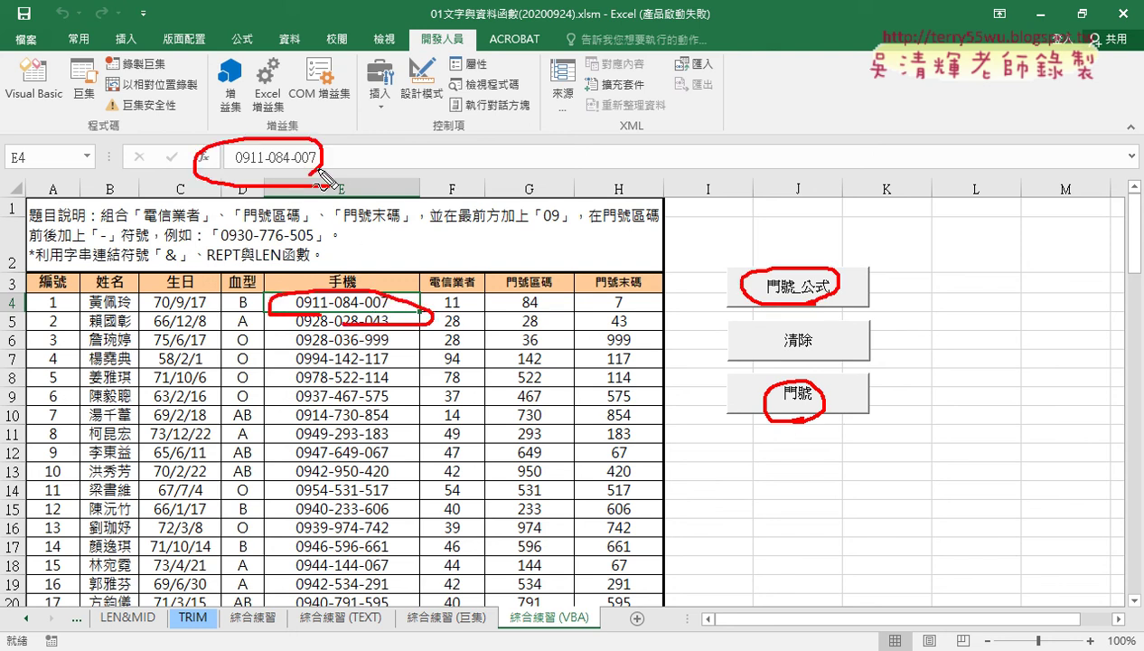
pyautogui.moveTo(749, 287)
pyautogui.mouseDown()
pyautogui.moveTo(550, 240)
pyautogui.moveTo(387, 293)
pyautogui.moveTo(362, 288)
pyautogui.moveTo(344, 181)
pyautogui.mouseUp()
pyautogui.moveTo(325, 203)
pyautogui.mouseDown()
pyautogui.moveTo(343, 181)
pyautogui.moveTo(368, 194)
pyautogui.mouseUp()
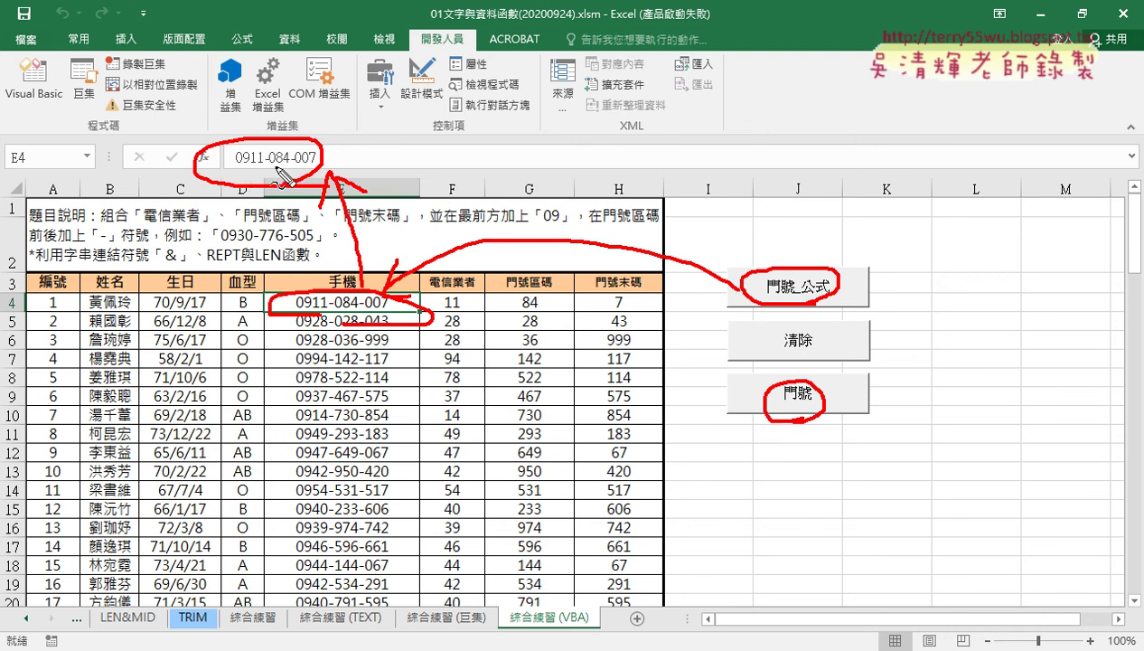
pyautogui.press('Escape')
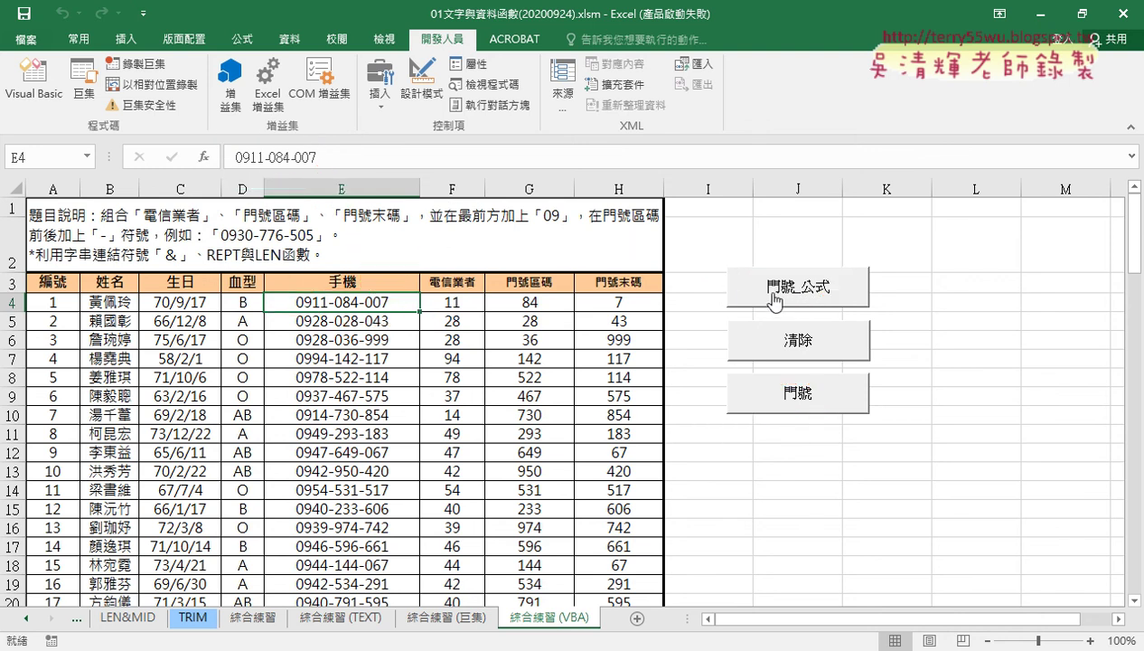
# Run 門號_公式 and 門號 again, then empty the column with 清除.
pyautogui.click(774, 298)
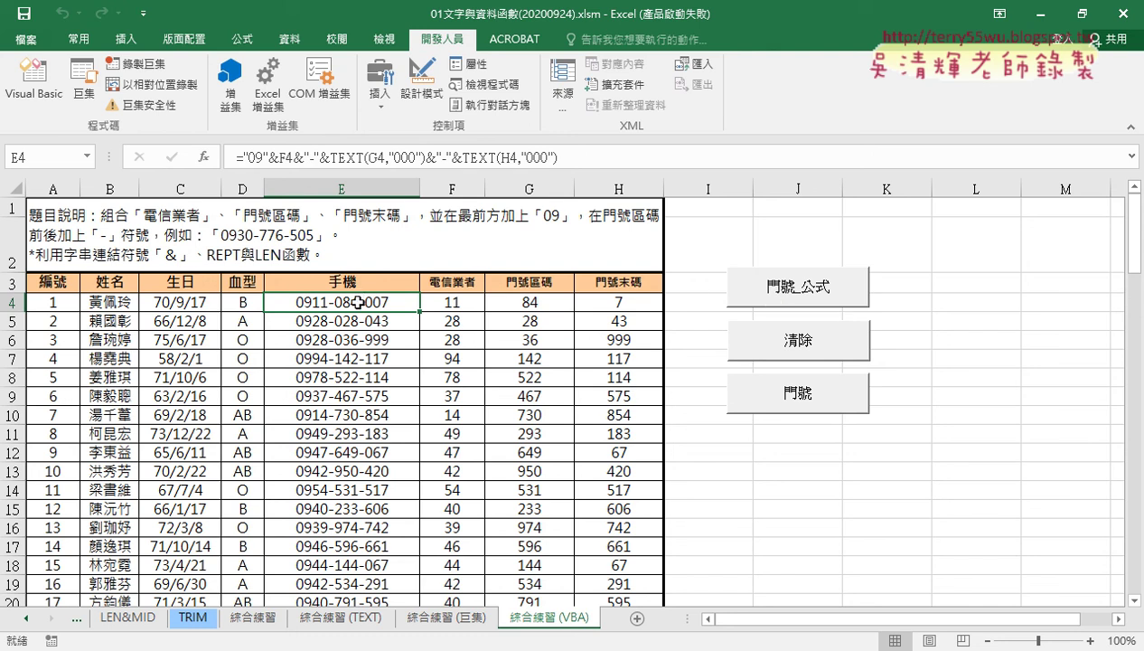
pyautogui.click(759, 391)
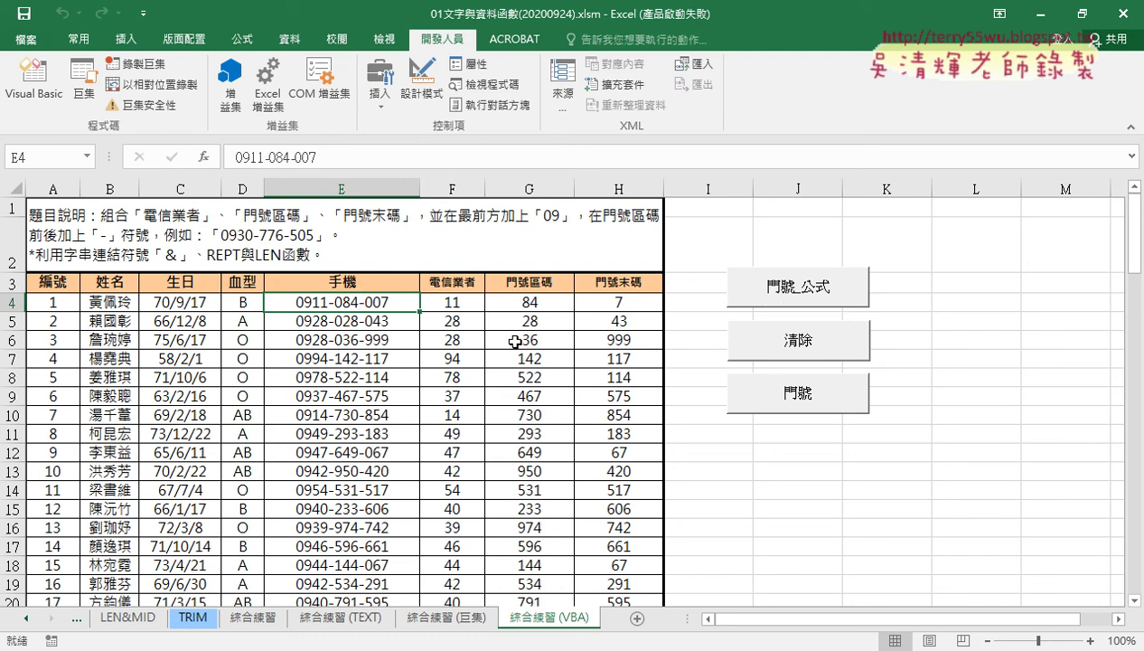
pyautogui.click(774, 348)
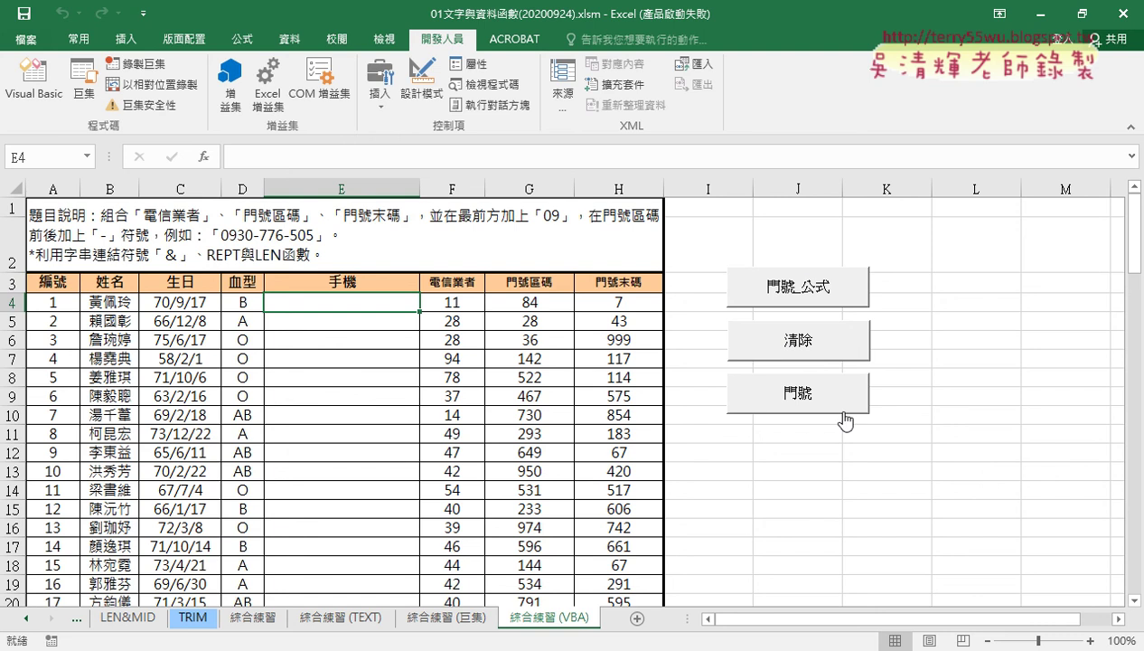